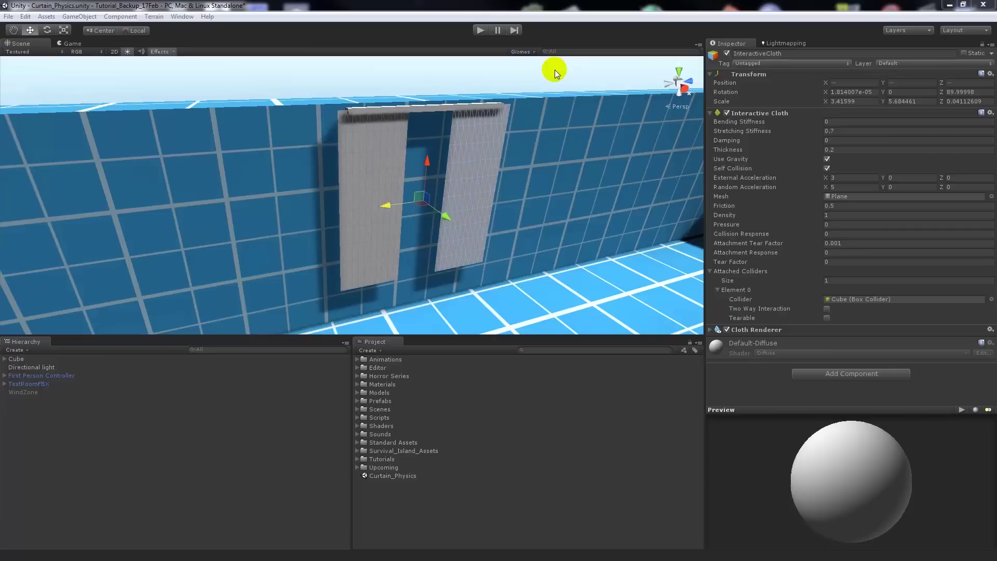
Enter Play mode and walk forward with W to watch the two curtains sway
left_click(480, 30)
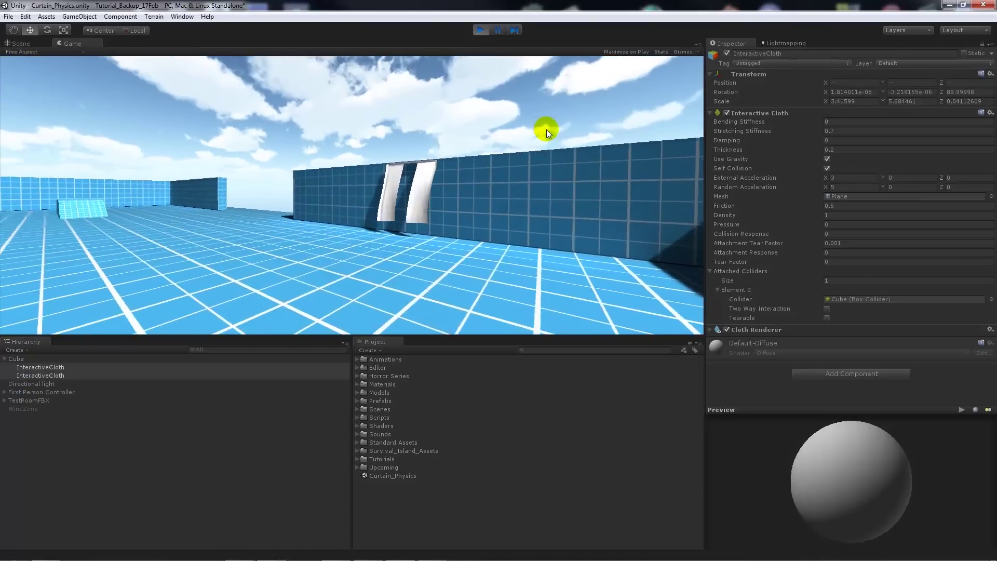
key("w")
key("w")
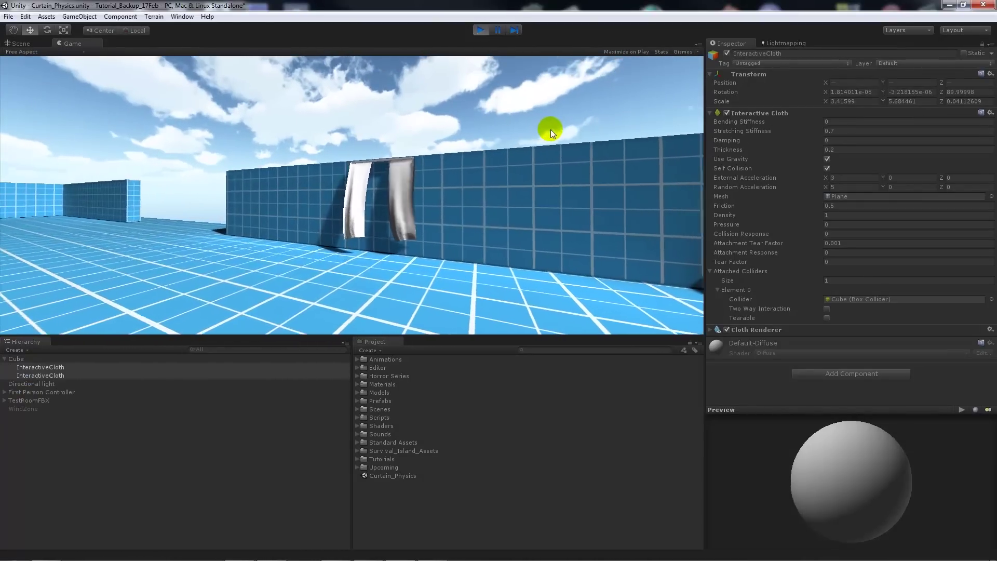
key("w")
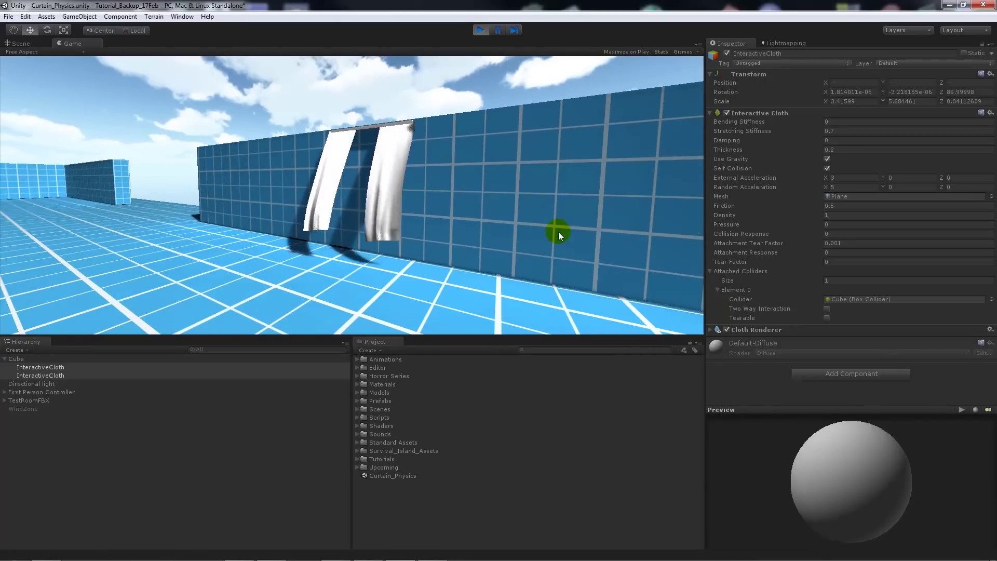
Stop Play mode and pan the Scene view to an empty stretch of wall
key("ctrl+p")
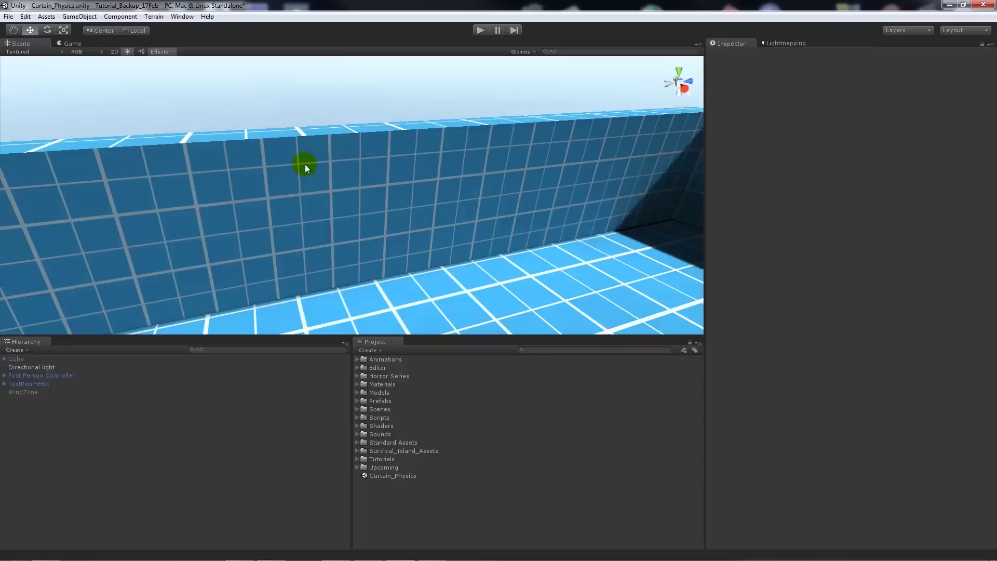
key("q")
left_click_drag(376, 136, 352, 144)
key("w")
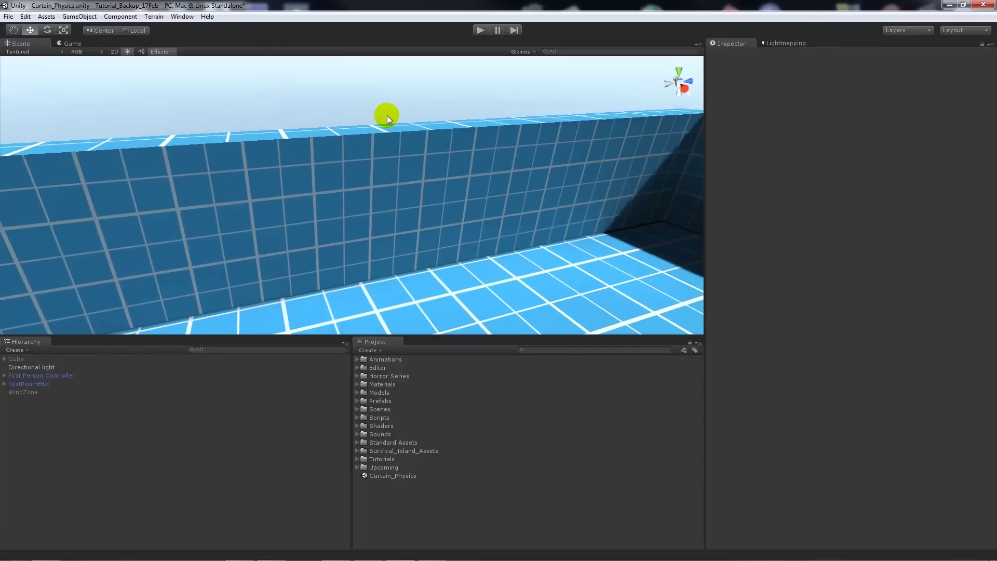
middle_click_drag(335, 124, 291, 38)
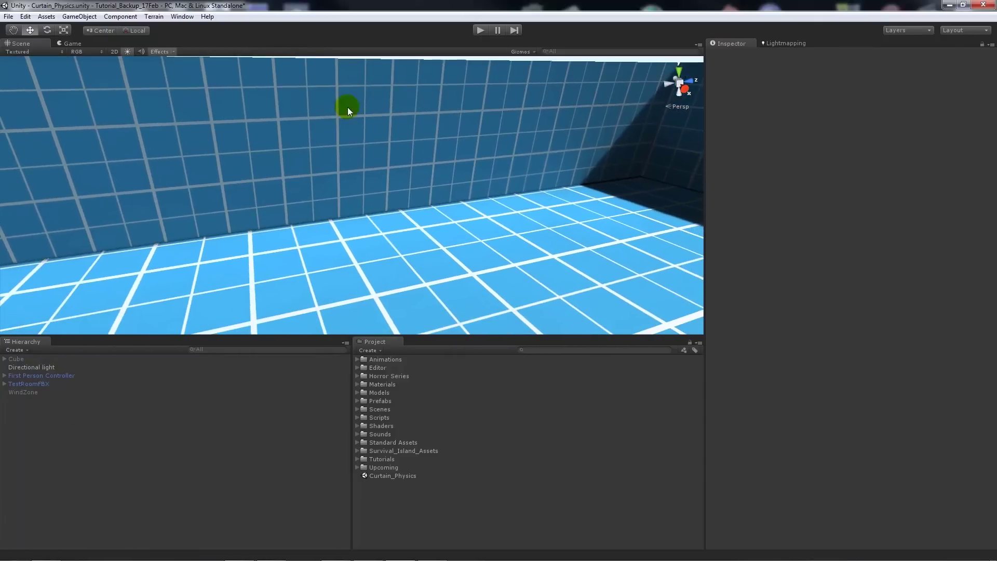
middle_click_drag(349, 107, 370, 127)
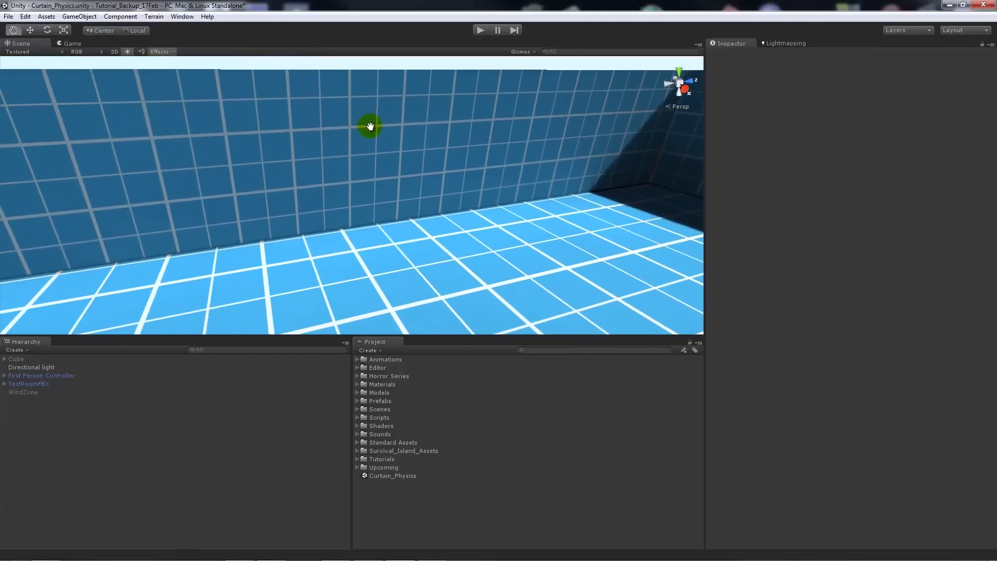
Create a new cube from the GameObject menu and select it
left_click(94, 17)
mouse_move(120, 40)
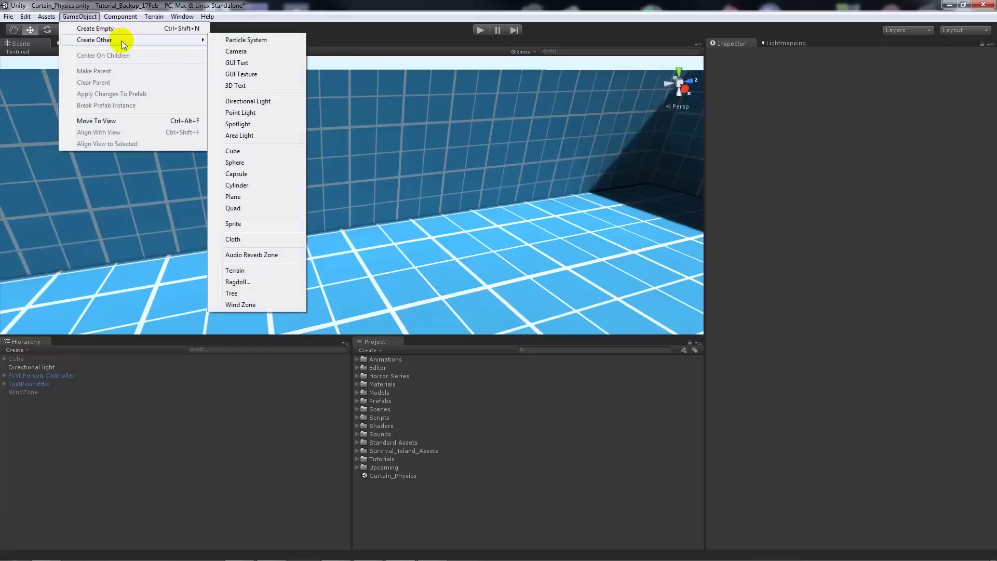
left_click(239, 151)
left_click(367, 183)
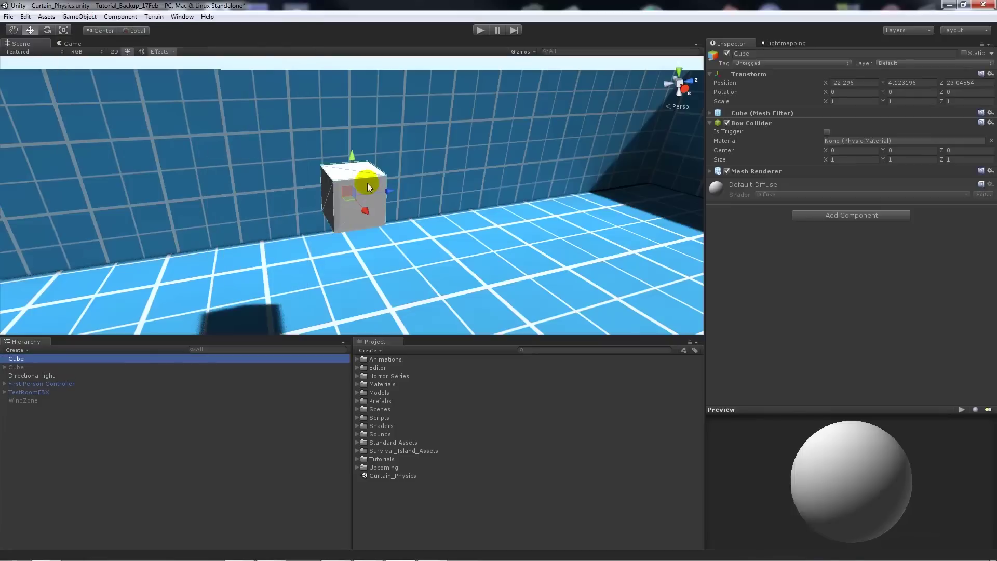
Scale the cube into a thin rail, 0.0958 × 0.088 × 5.199, and lift it up the wall
left_click(66, 30)
left_click_drag(381, 195, 500, 163)
left_click_drag(394, 240, 426, 249, "alt")
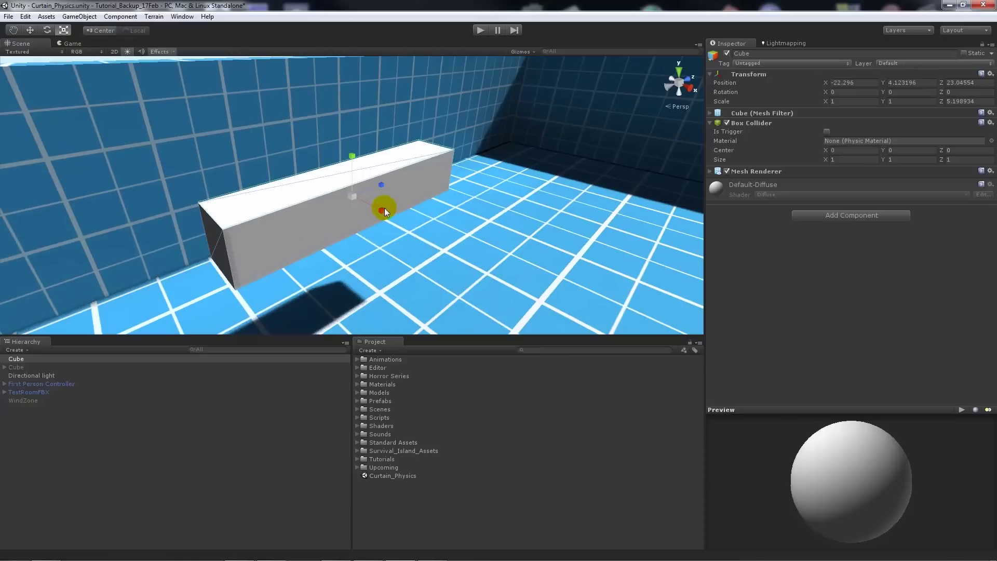
left_click_drag(382, 209, 355, 204)
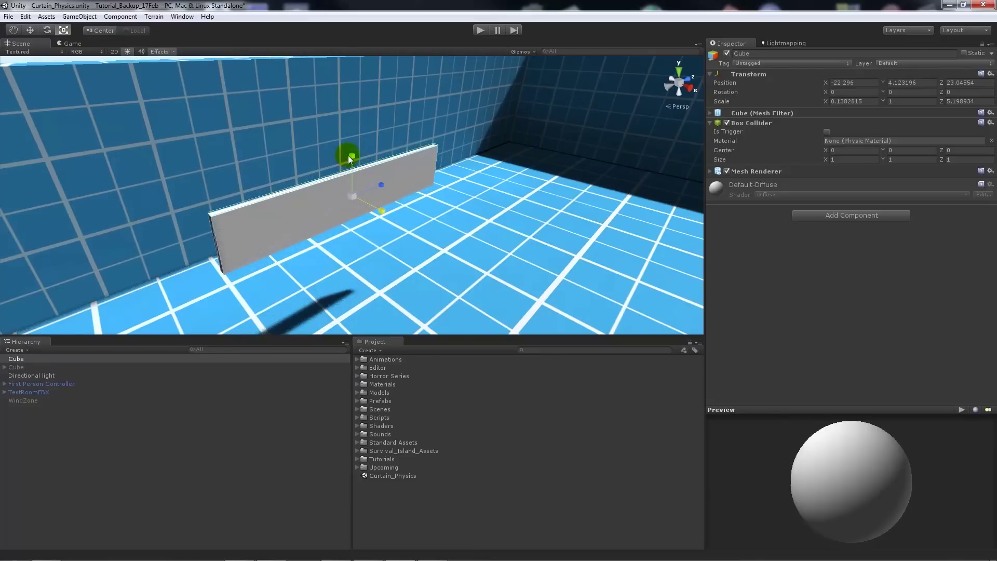
left_click_drag(349, 155, 368, 206)
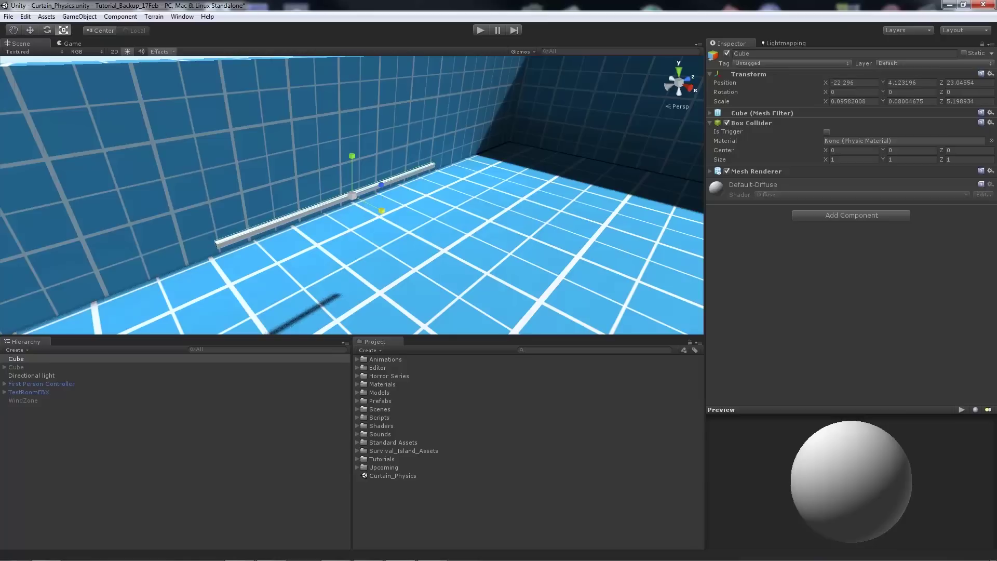
left_click(30, 30)
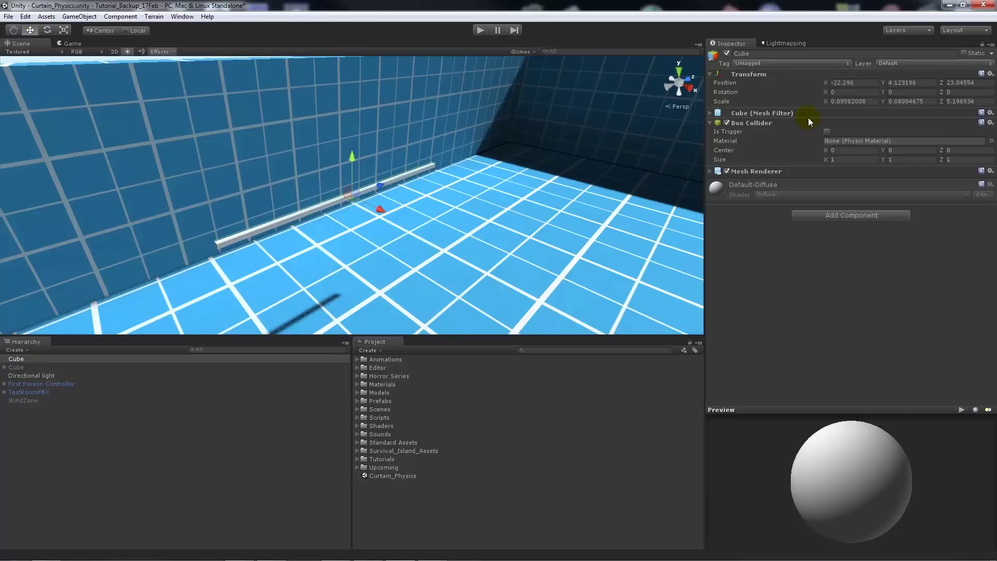
left_click_drag(384, 211, 240, 43)
Position the rail high on the wall at X -26.67, Y 6.106, Z 23.05, then deselect it
middle_click_drag(332, 87, 397, 135)
scroll(396, 136, "up", 5)
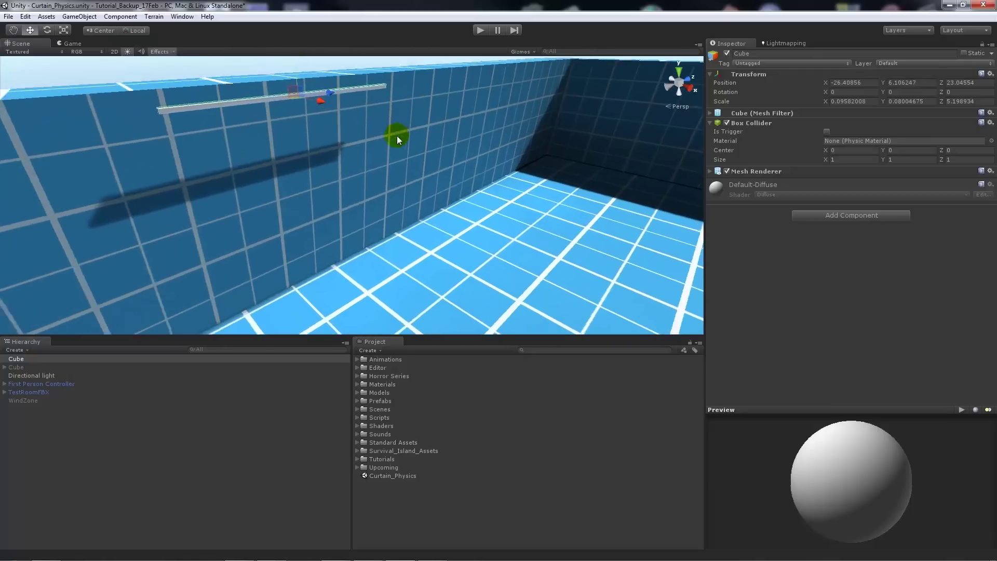
left_click_drag(311, 92, 305, 90)
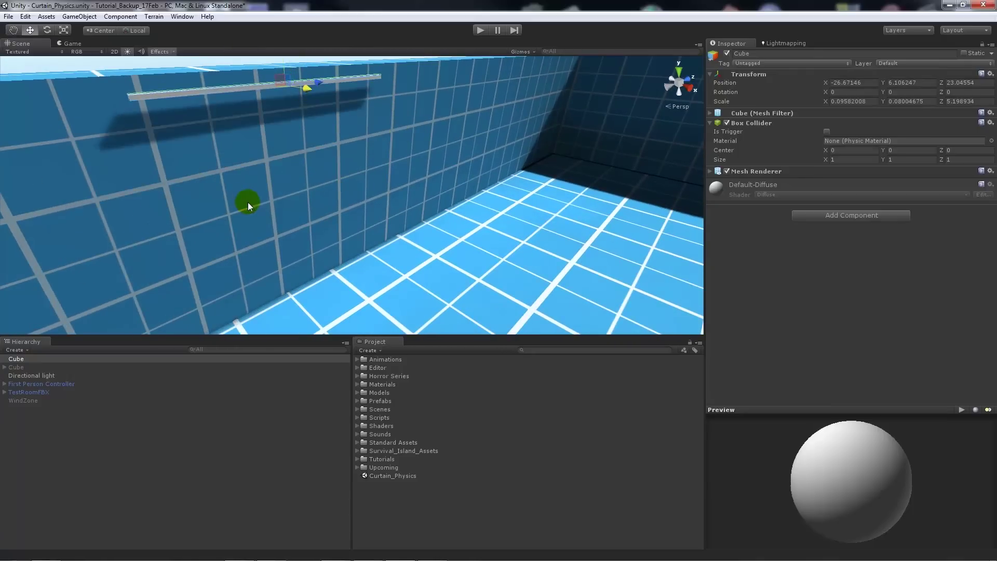
left_click_drag(384, 166, 317, 158, "alt")
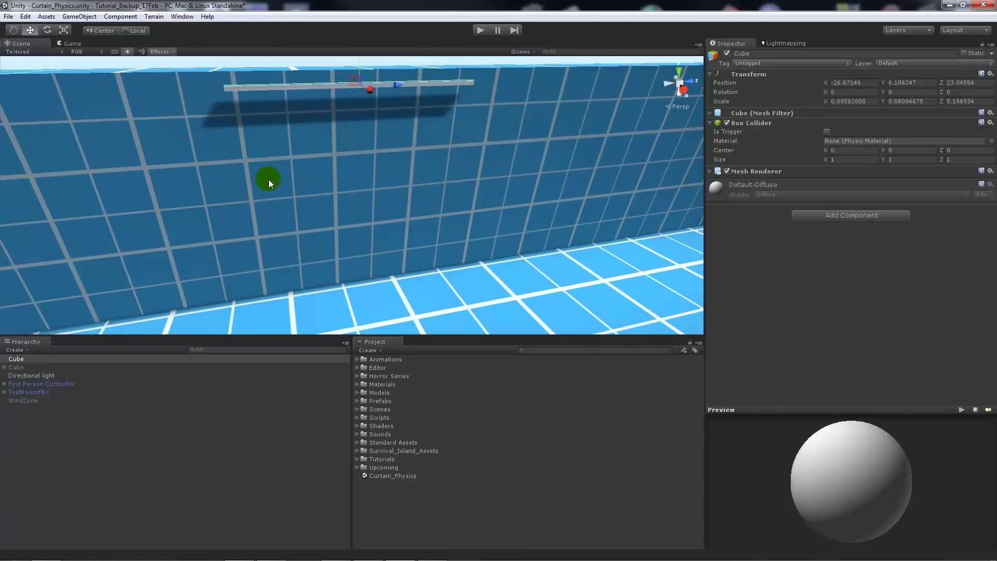
left_click(204, 86)
Add an Interactive Cloth and make it a child of the Cube rail
left_click(89, 16)
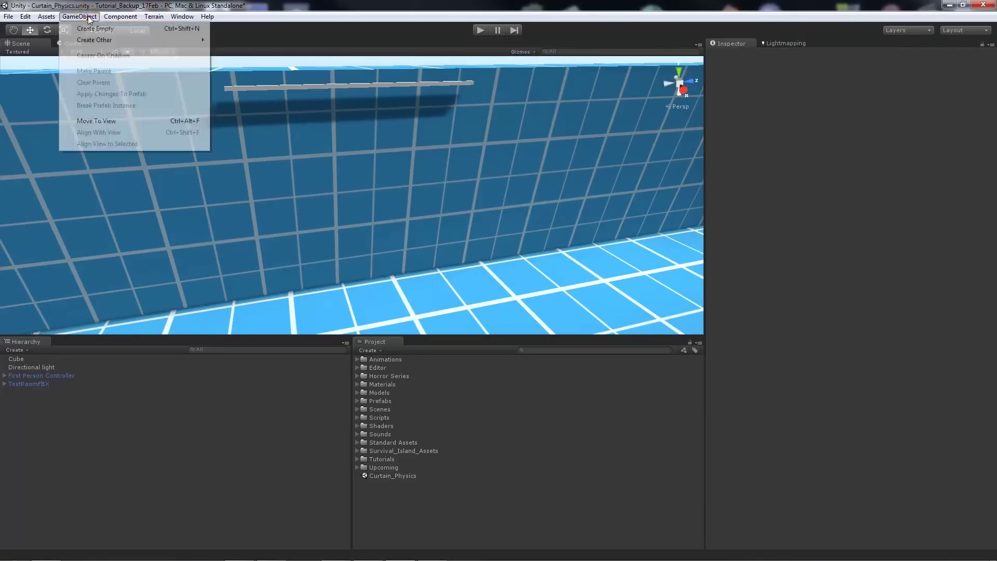
mouse_move(104, 40)
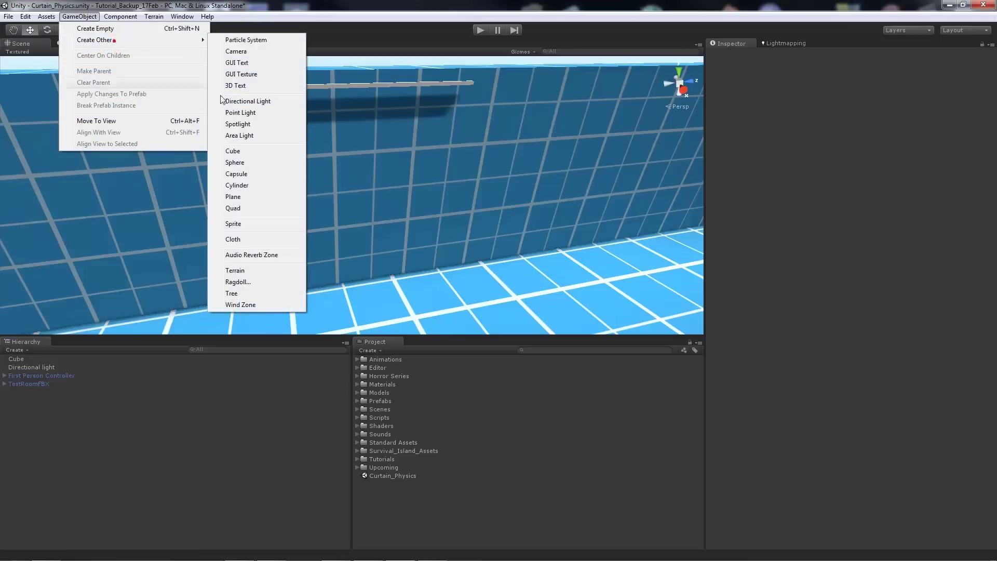
left_click(244, 239)
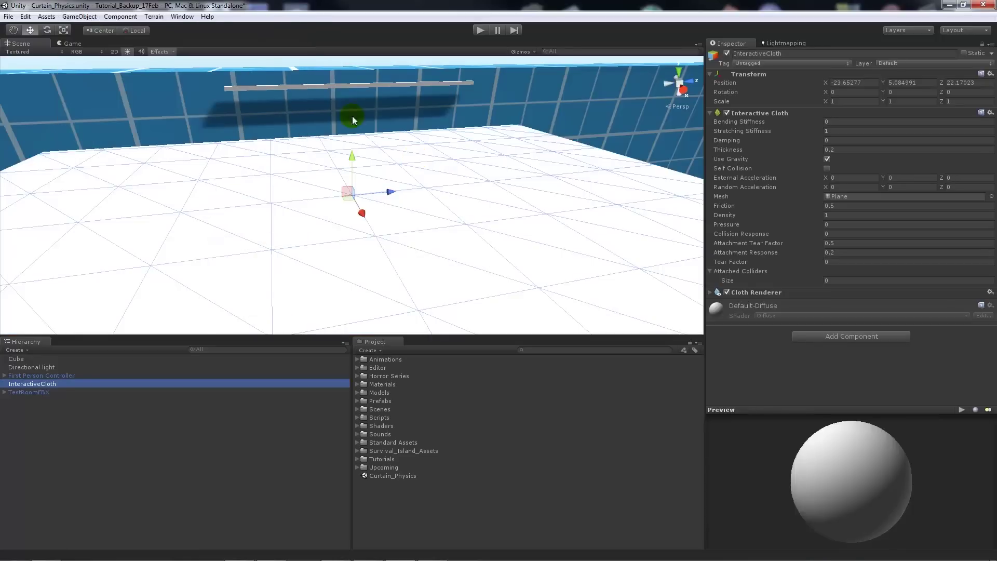
scroll(352, 117, "down", 3)
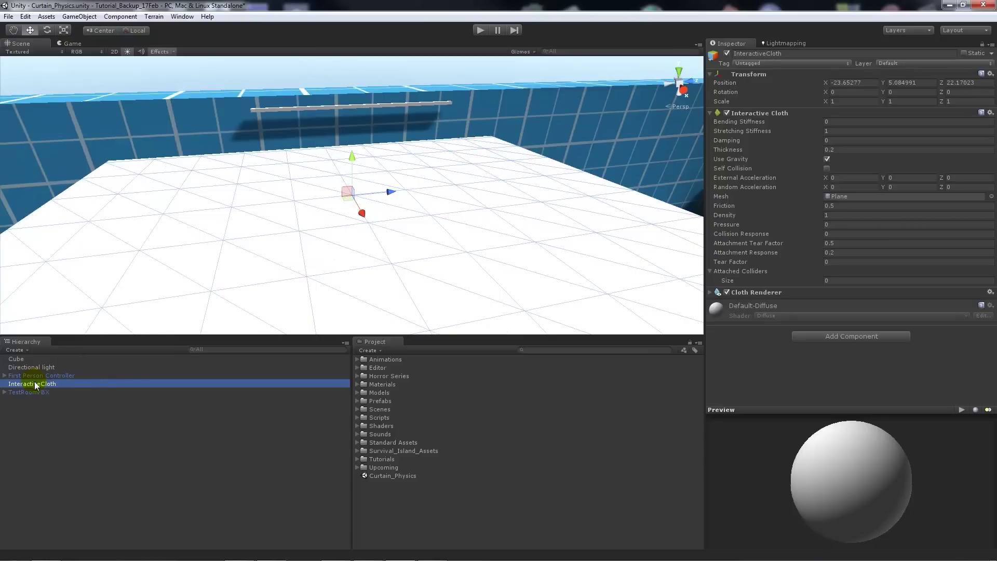
left_click_drag(37, 383, 26, 362)
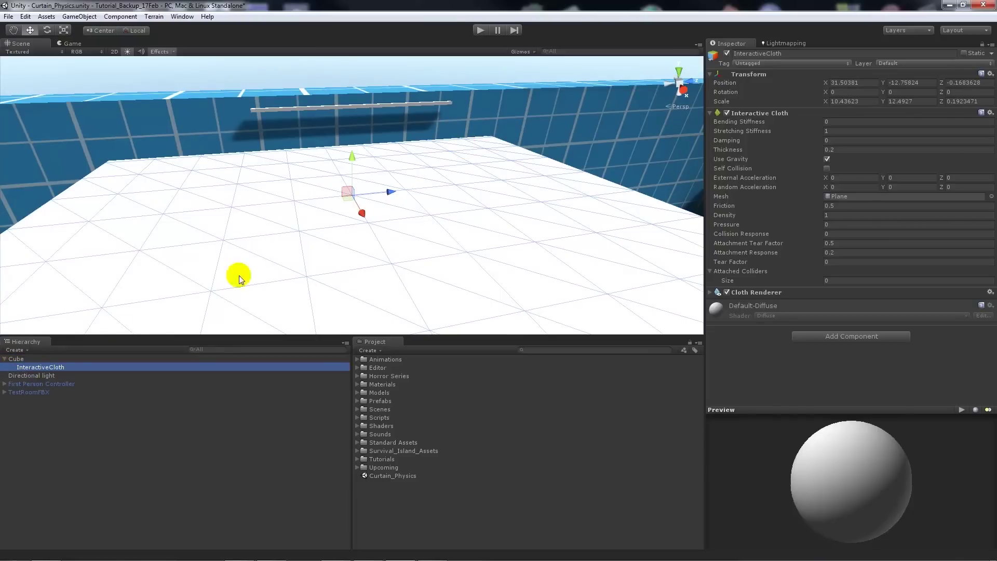
Rotate the cloth upright so its Rotation Z reads -90
left_click_drag(349, 140, 438, 223, "alt")
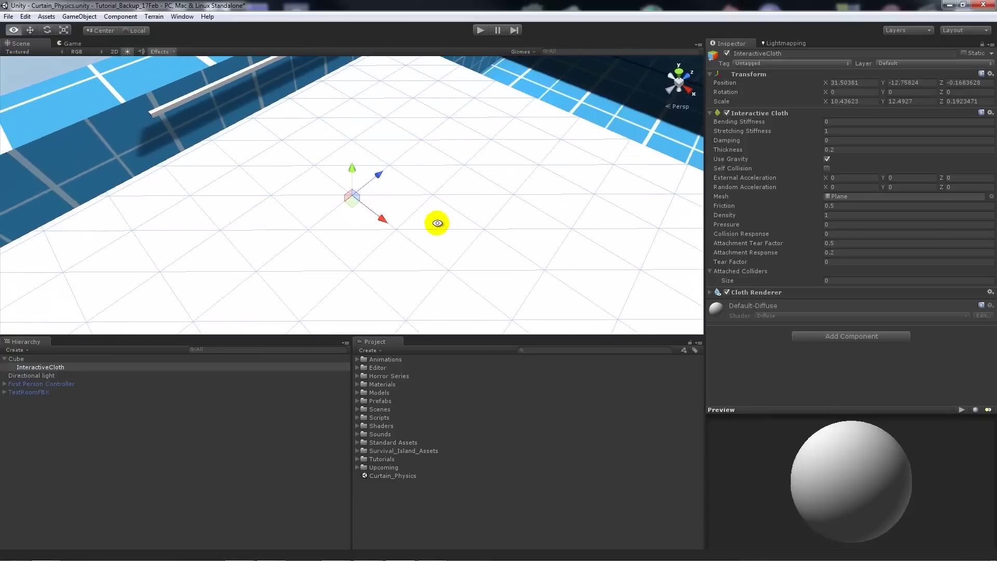
left_click(47, 31)
left_click_drag(357, 181, 370, 197)
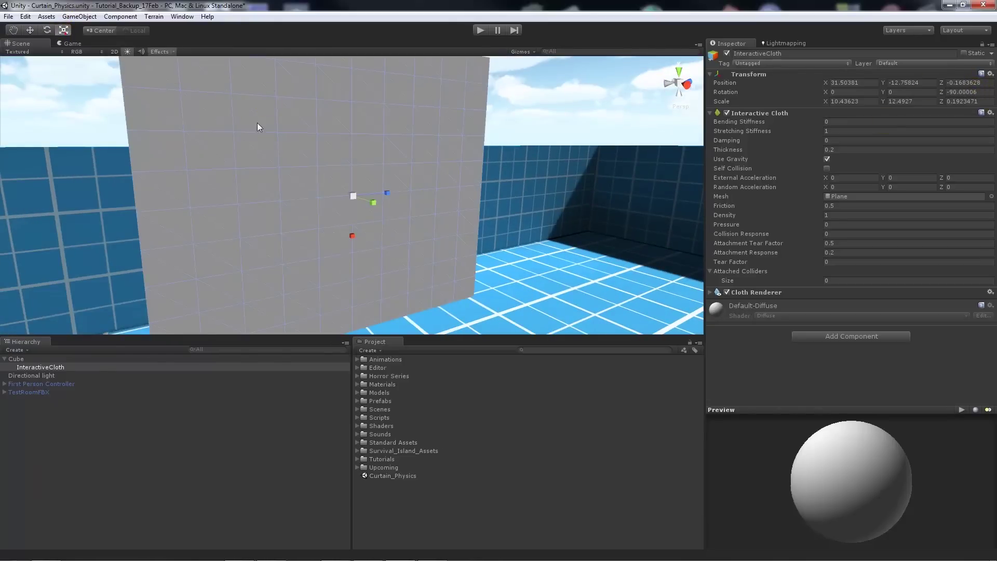
left_click_drag(471, 174, 412, 183, "alt")
left_click(373, 159)
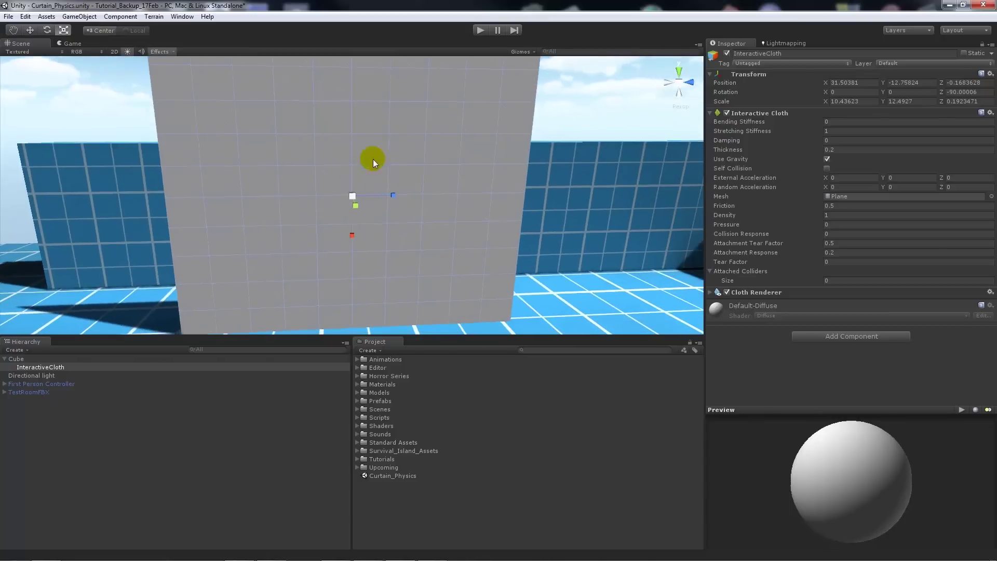
Shrink the cloth narrower and to half height, then place it under the rail at 0.474, -25.92, -0.380
left_click_drag(393, 194, 364, 198)
left_click_drag(354, 231, 384, 151)
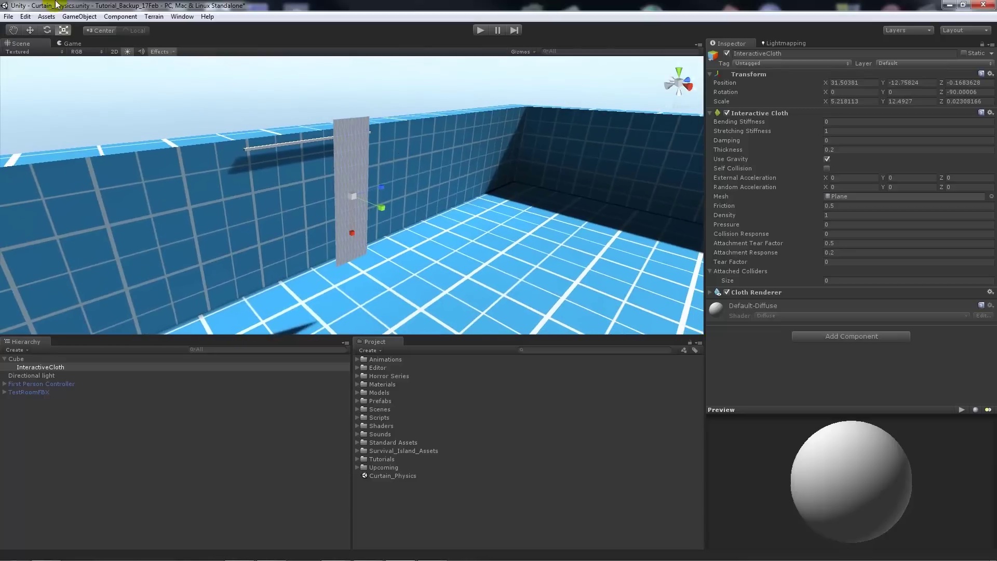
left_click(29, 30)
left_click_drag(361, 200, 303, 202)
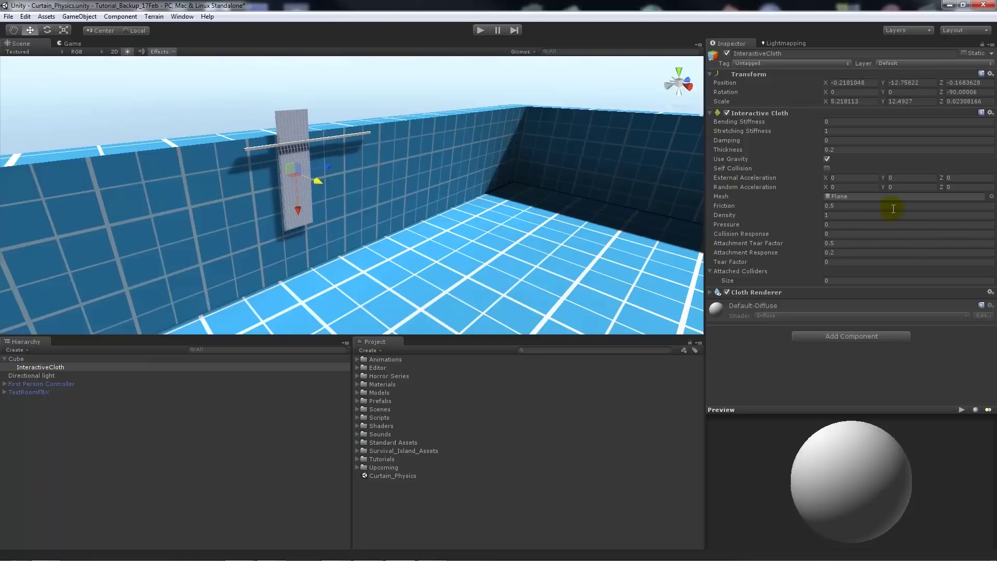
left_click_drag(472, 179, 291, 192, "alt")
left_click_drag(213, 208, 404, 220, "alt")
middle_click_drag(89, 195, 289, 141)
left_click_drag(347, 232, 354, 141)
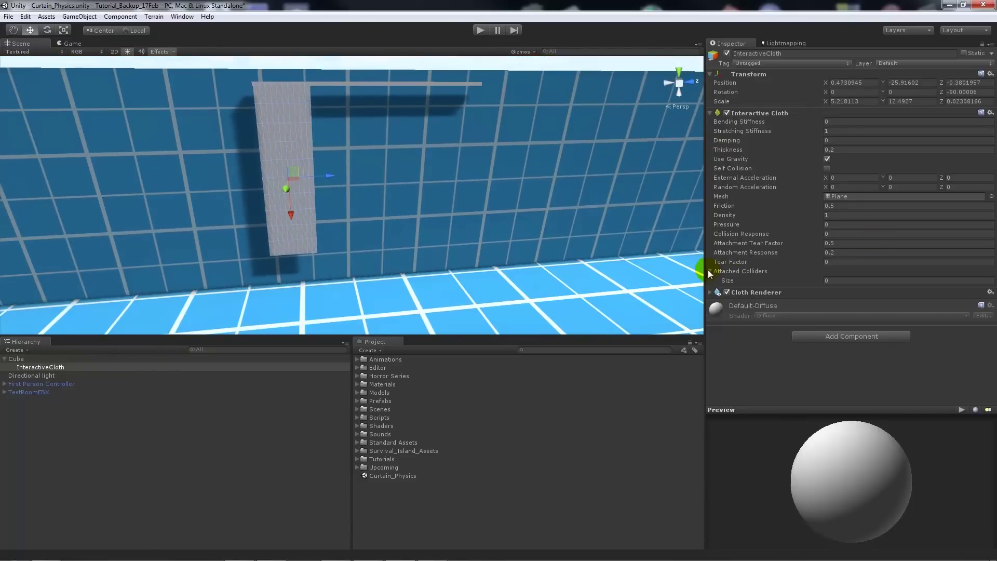
Attach the cloth to the Cube's Box Collider using one Attached Colliders slot
left_click(859, 280)
type("1")
key("Return")
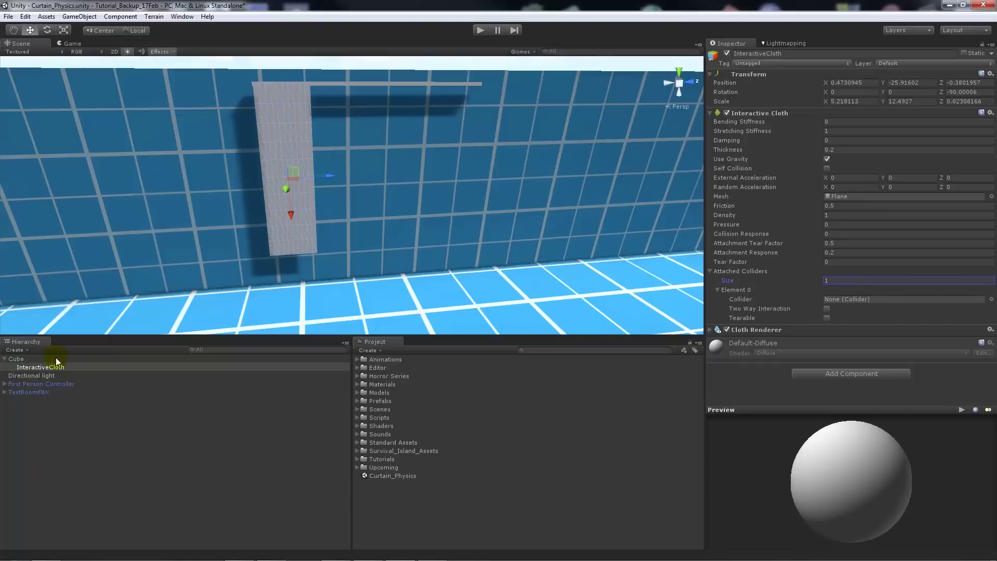
left_click_drag(16, 359, 845, 299)
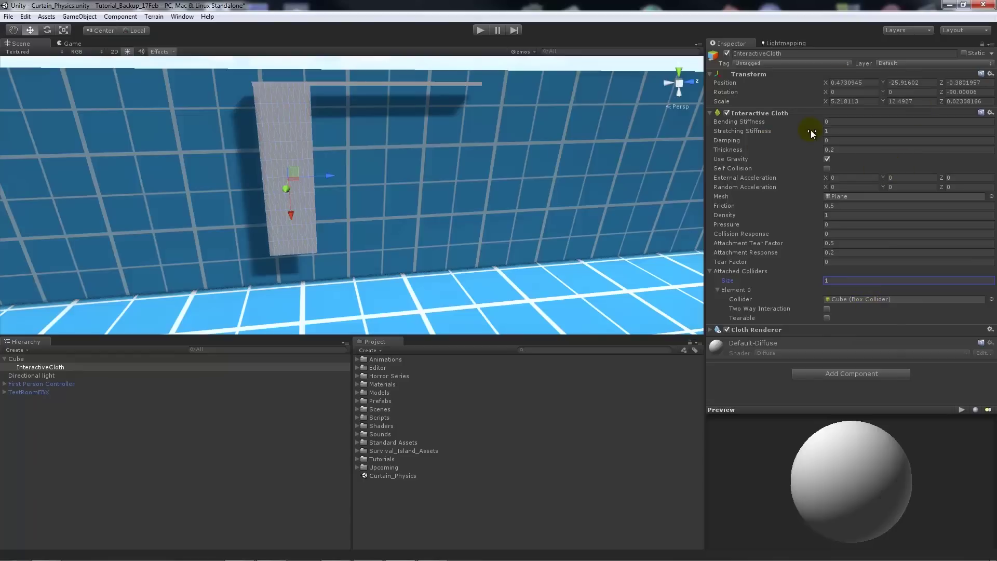
Set Stretching Stiffness to 0.7, enable Self Collision, and set Random Acceleration X to 5
left_click(837, 130)
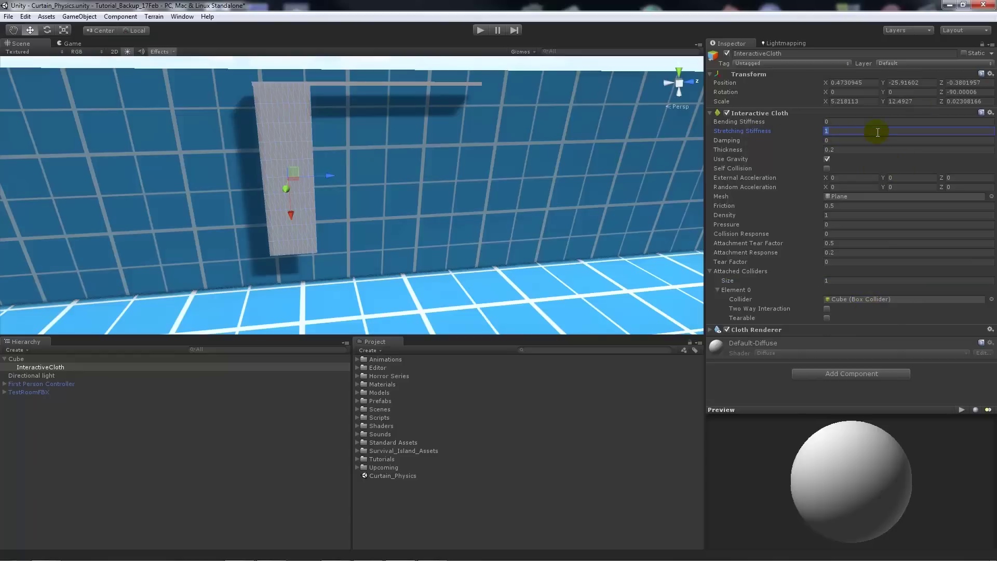
type("0.7")
left_click(826, 168)
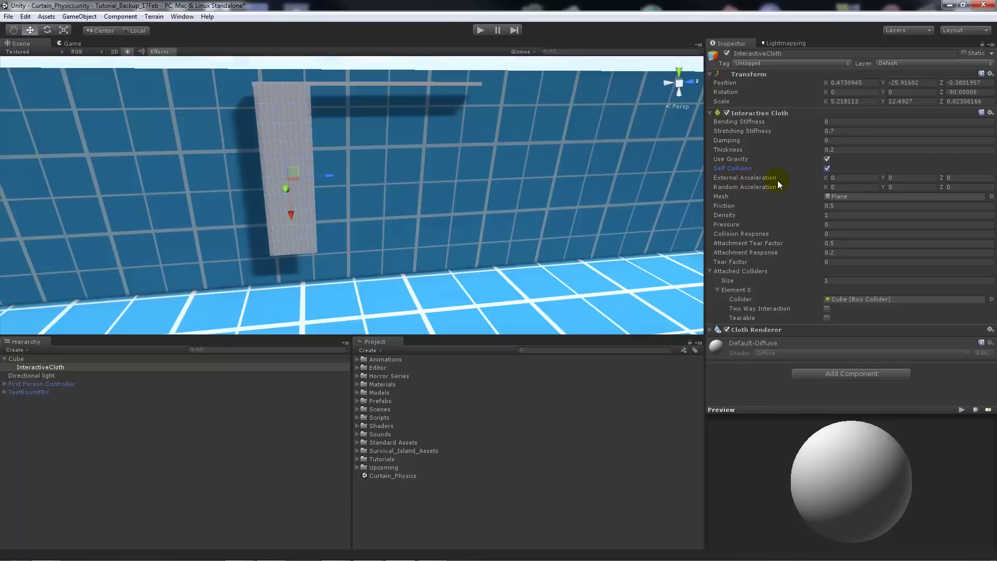
left_click(855, 187)
Run the scene to test the cloth with Random Acceleration X at 5
left_click(478, 33)
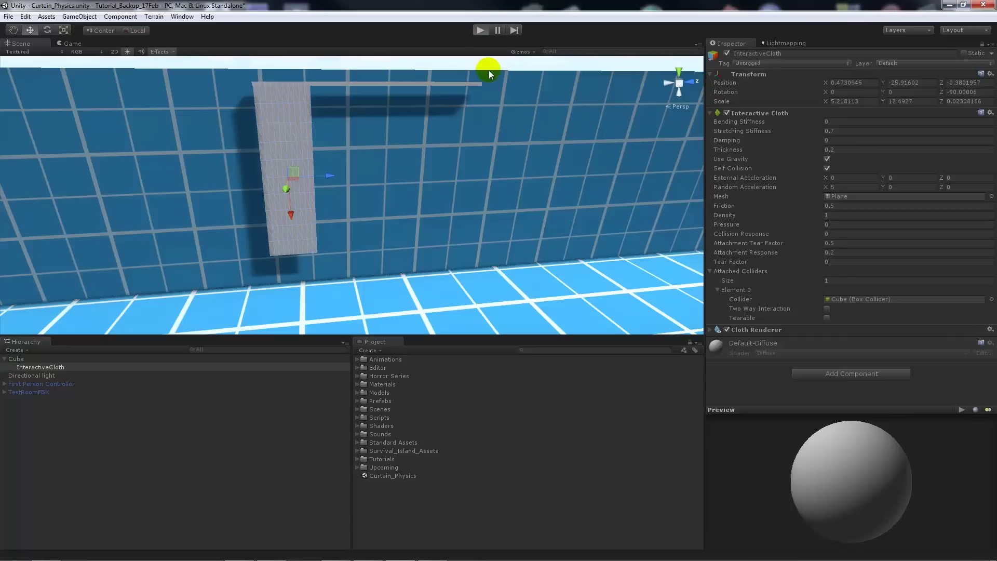
Walk toward the curtain in Play mode, then stop and frame it in the Scene view
key("w")
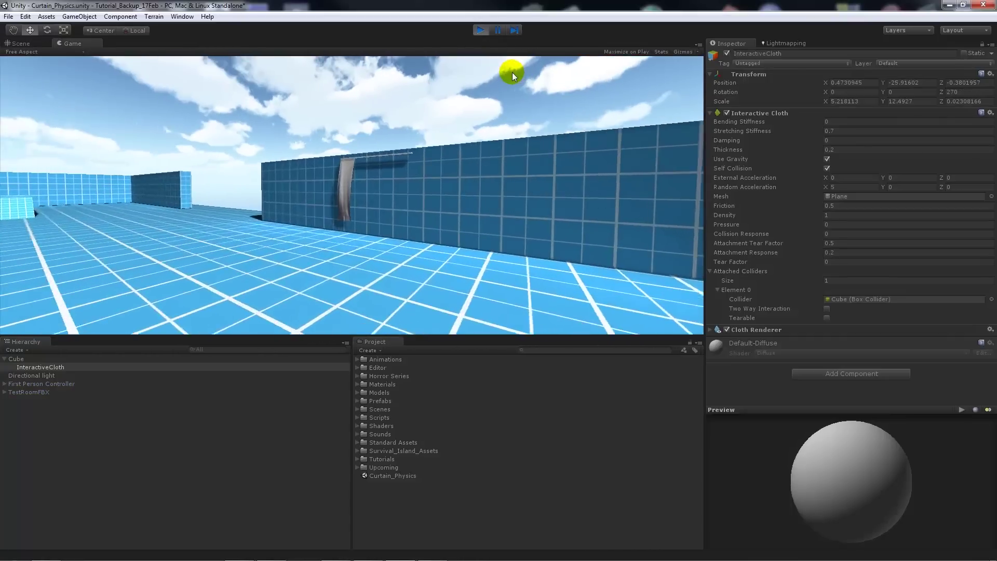
key("w")
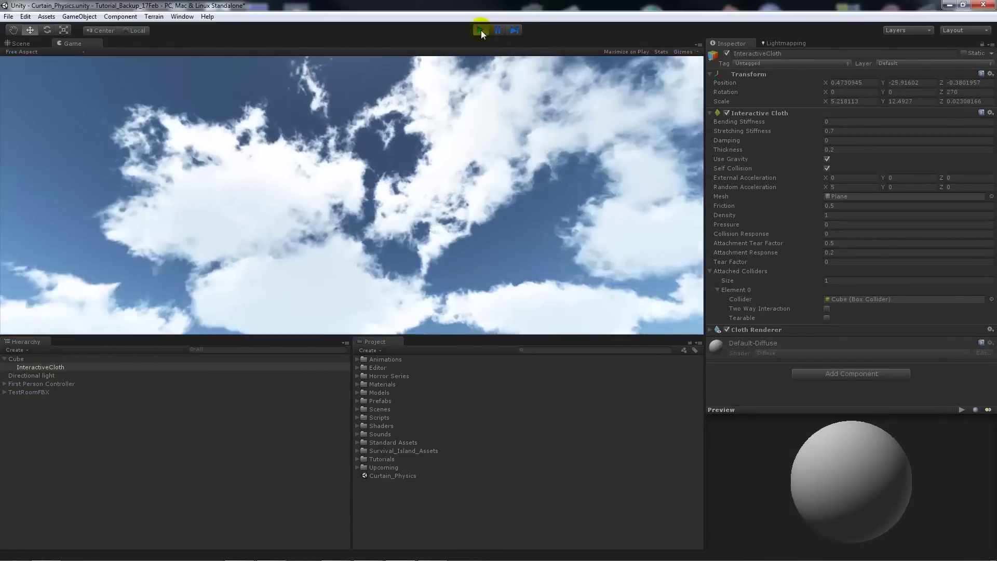
left_click(481, 30)
key("f")
key("e")
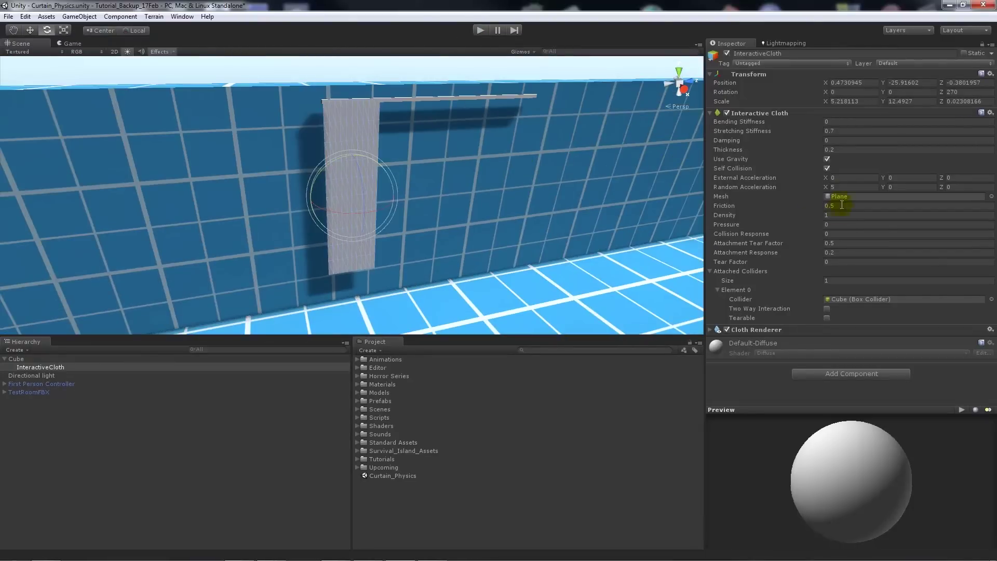
Set External Acceleration X to 3 and test-run the scene
left_click(843, 177)
left_click(844, 178)
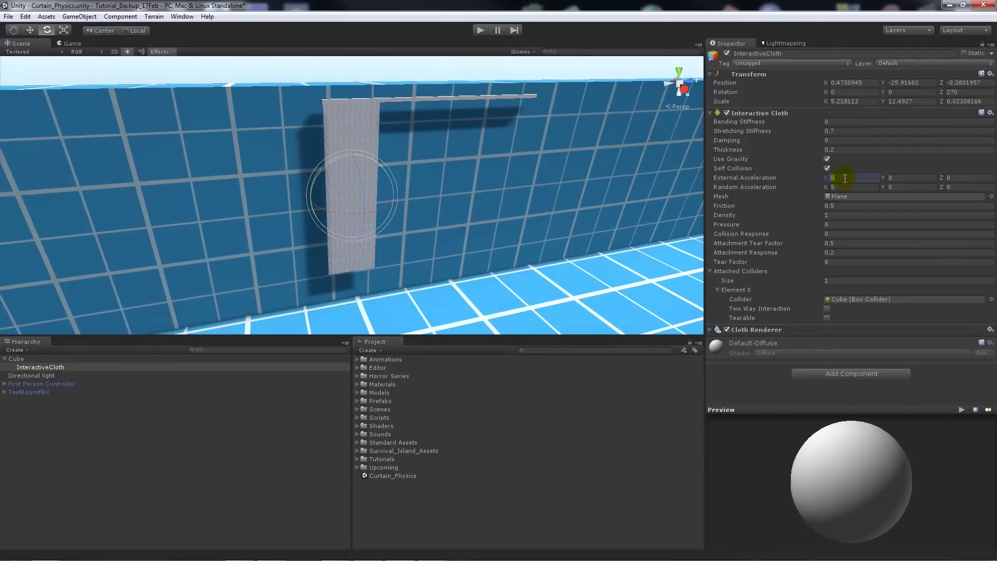
type("3")
left_click(481, 30)
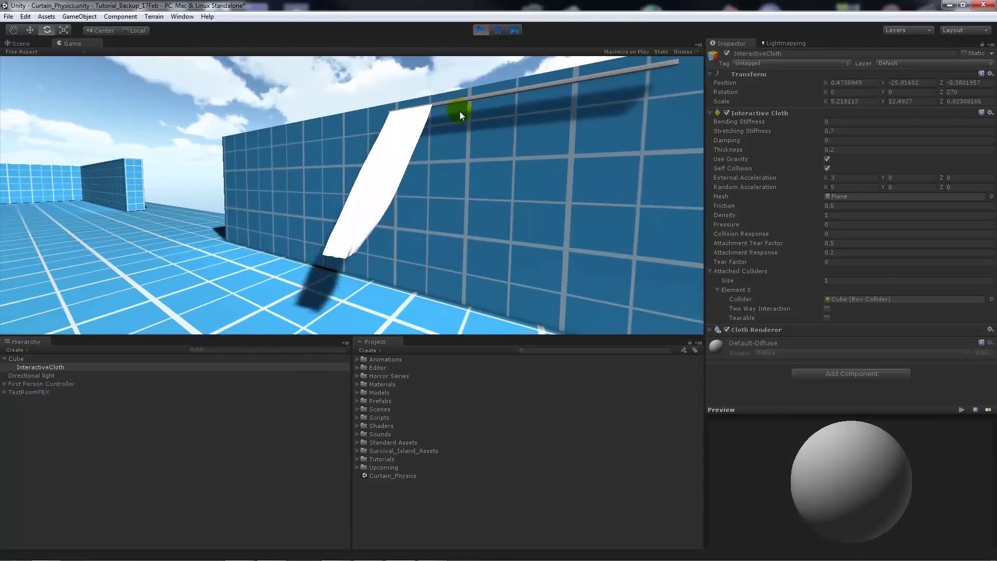
mouse_move(442, 48)
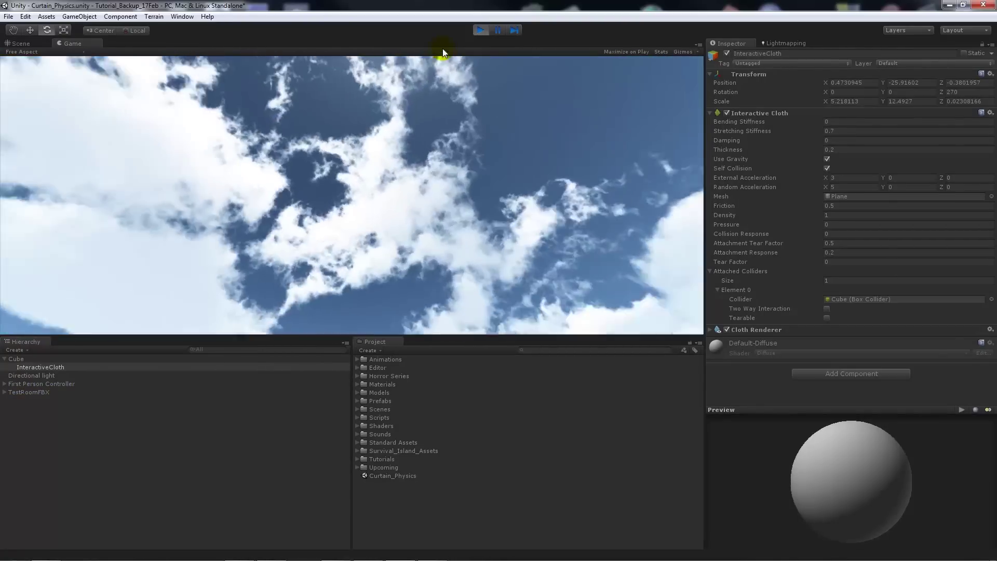
left_click(480, 30)
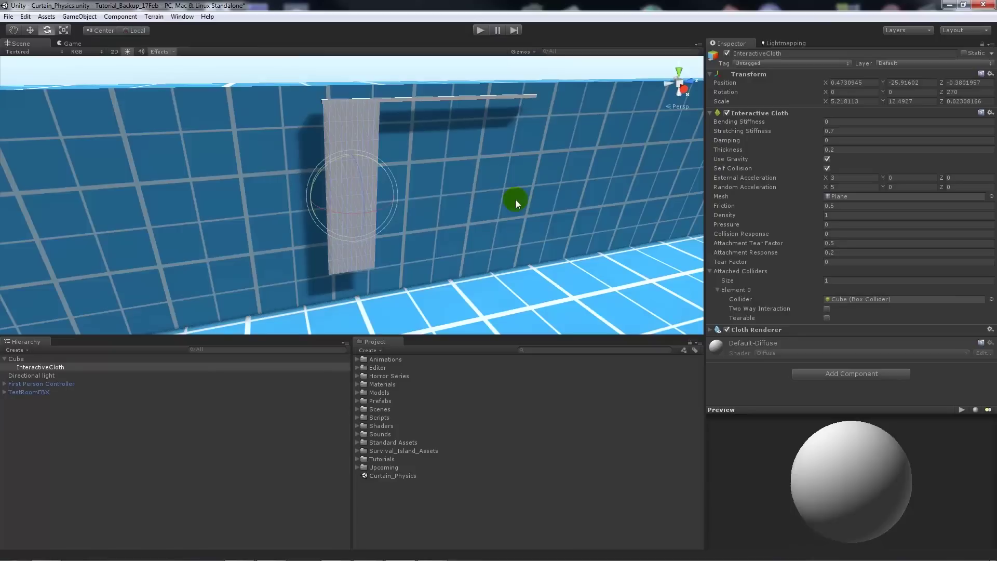
Watch the curtain sway in the Game view, then lower the cloth's Density to 0.59
left_click(75, 45)
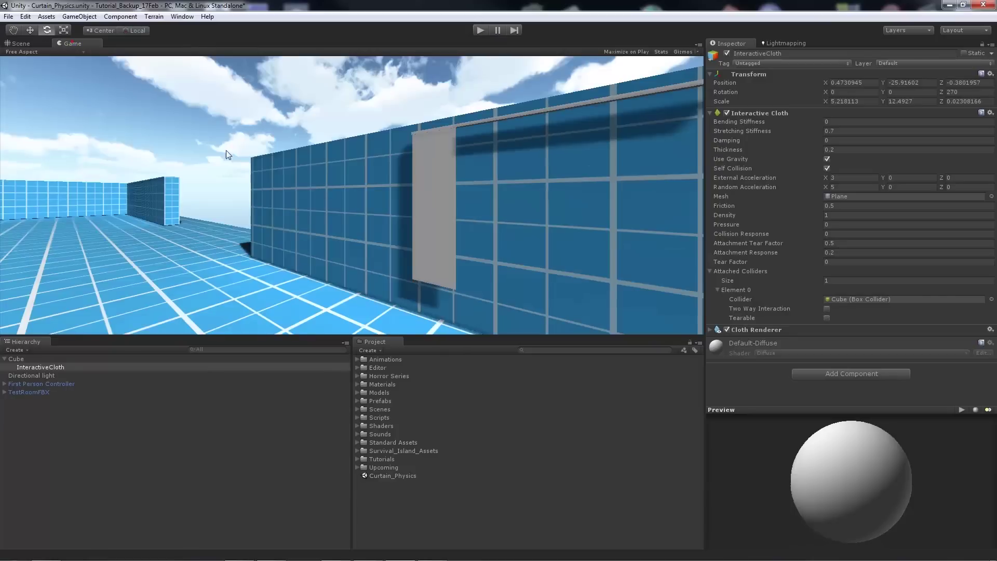
left_click(482, 30)
left_click(472, 187)
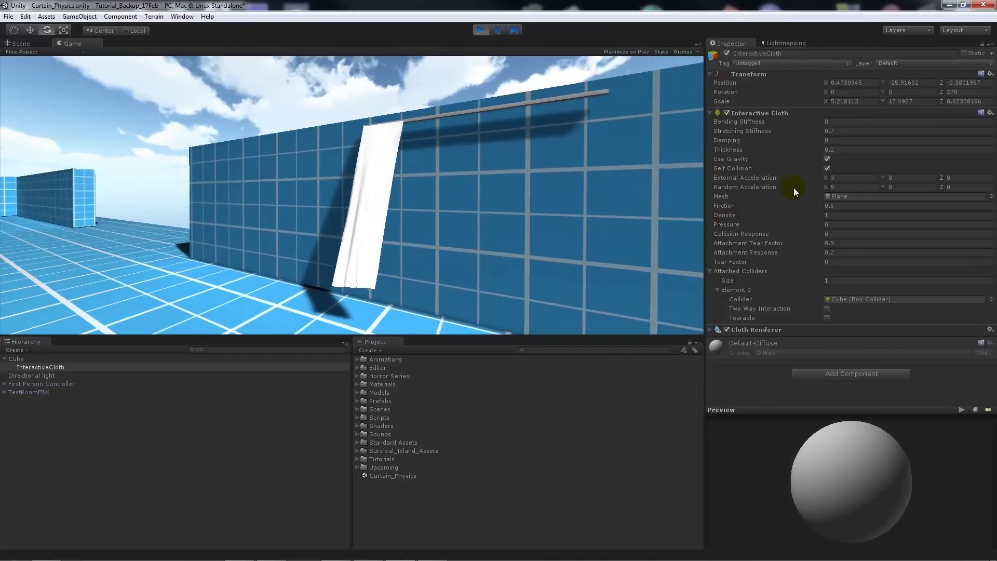
left_click(794, 189)
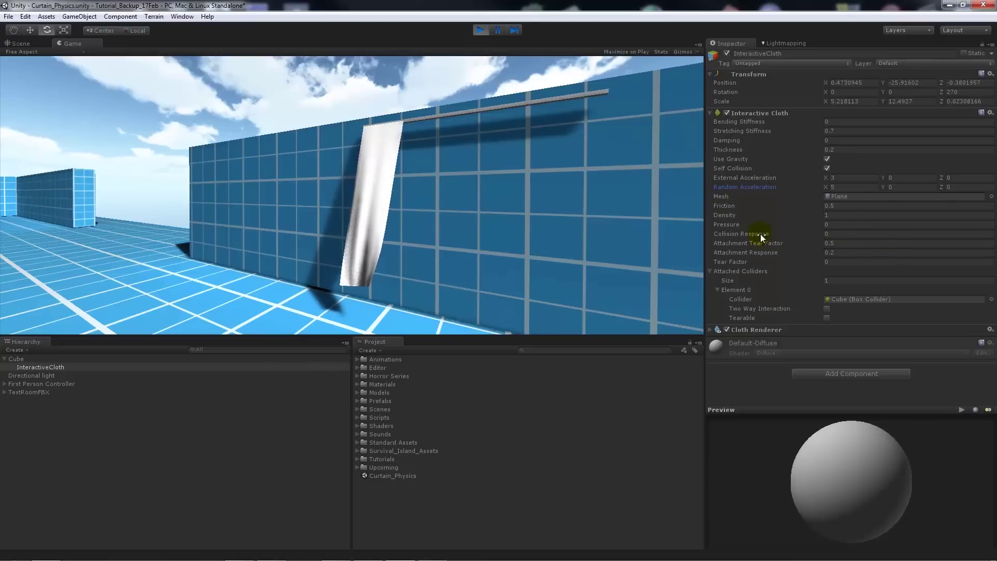
left_click_drag(815, 214, 789, 216)
Revert Density to 1 and set Attachment Tear Factor 0.1 and Attachment Response 0.001
key("ctrl+z")
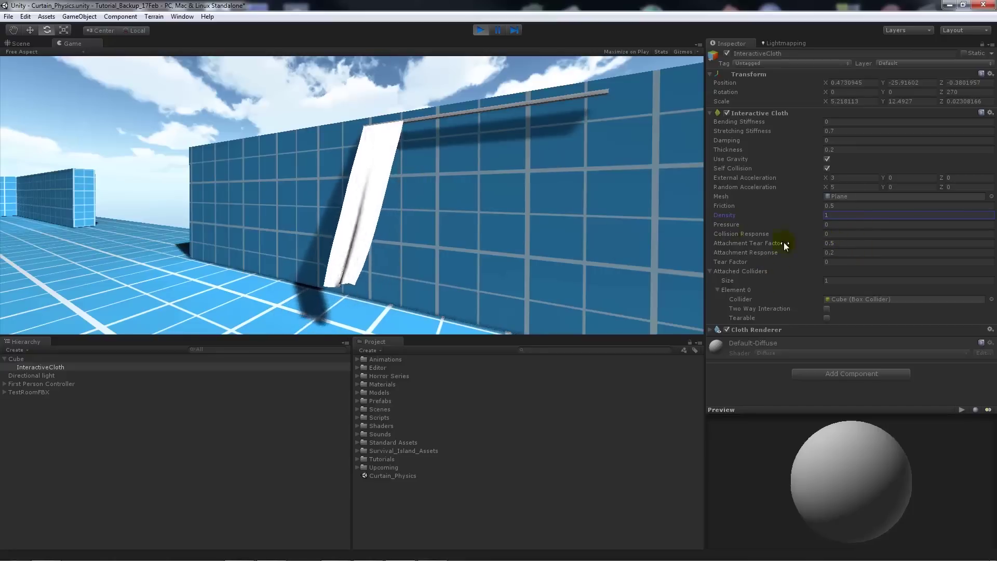
left_click(832, 244)
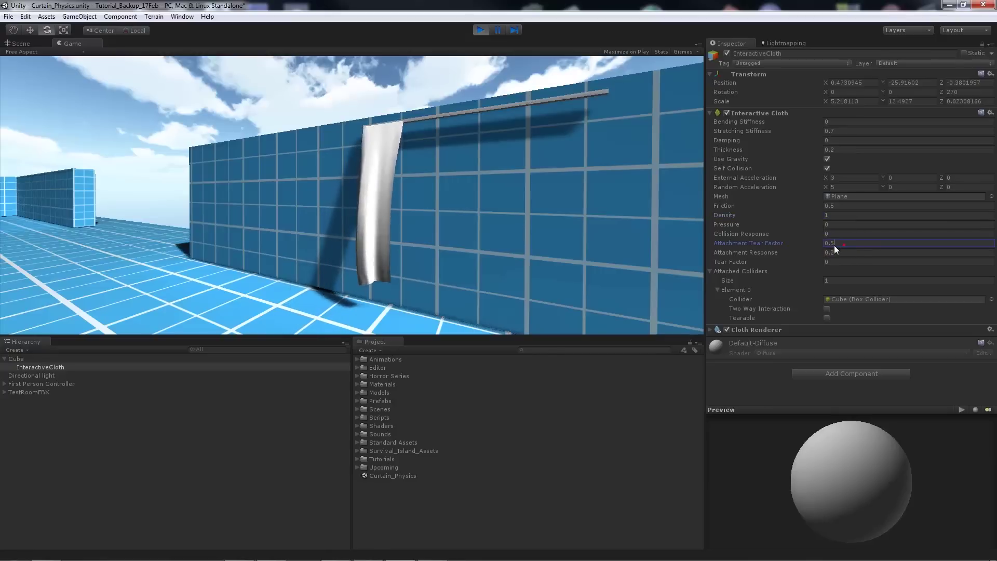
type("0.1")
left_click(849, 253)
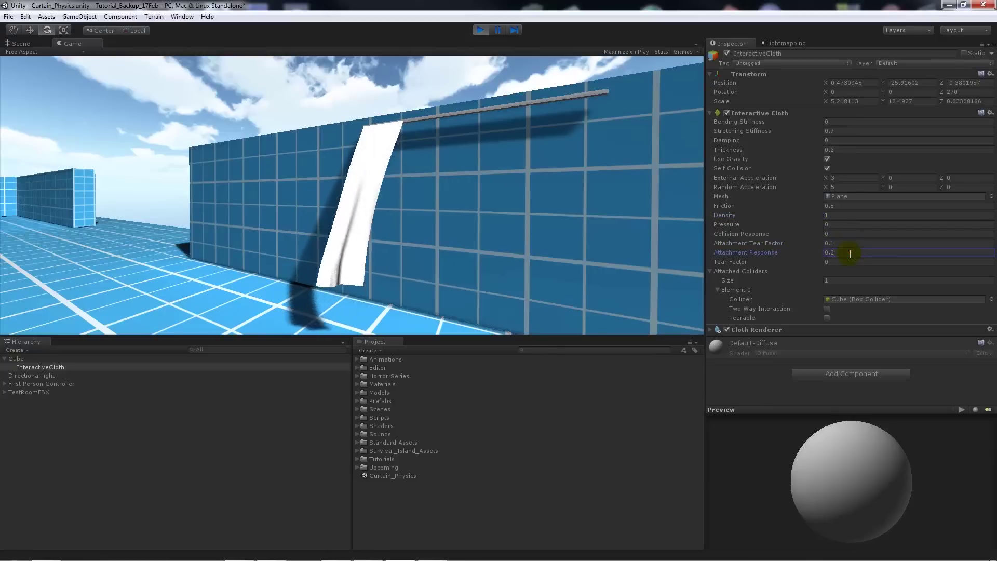
key("BackSpace")
type("001")
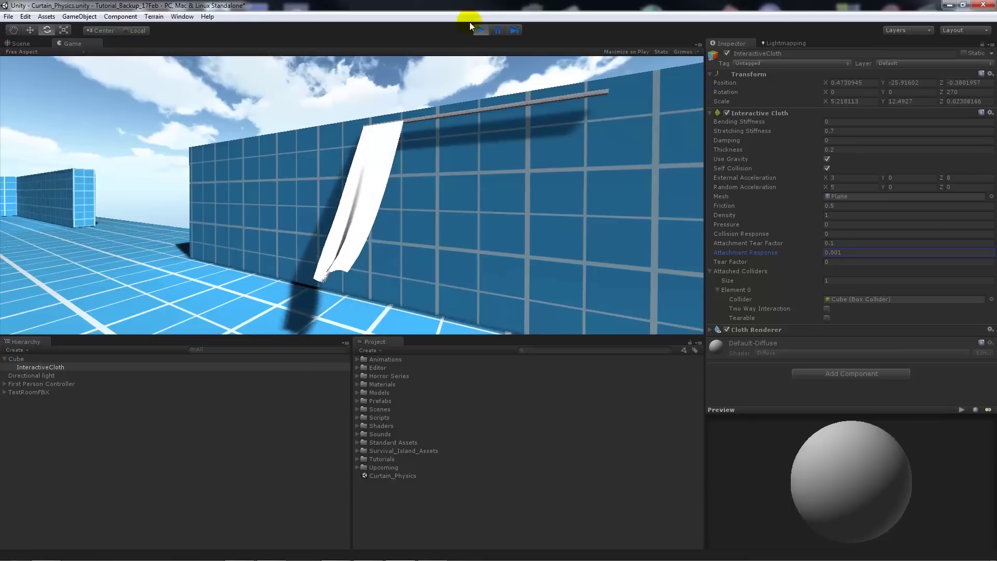
Stop the run and re-enter Attachment Tear Factor 0.1 and Attachment Response 0.01
left_click(479, 30)
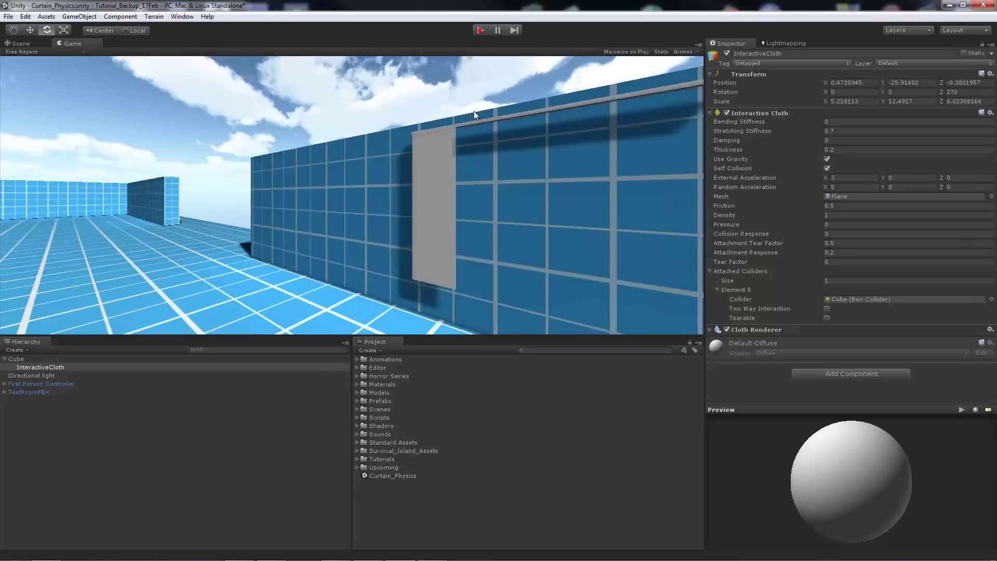
left_click(841, 243)
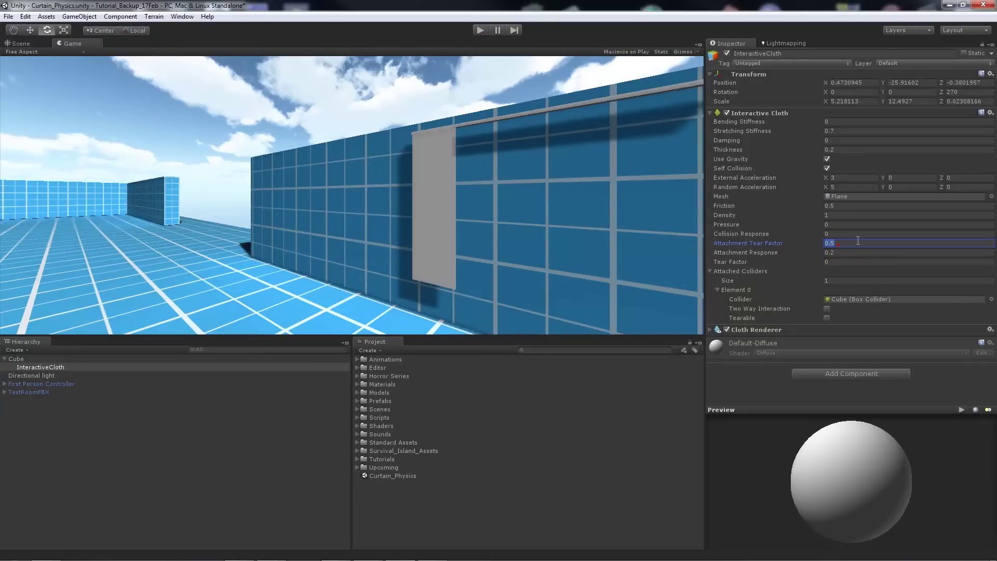
left_click(858, 240)
left_click(839, 253)
left_click(843, 254)
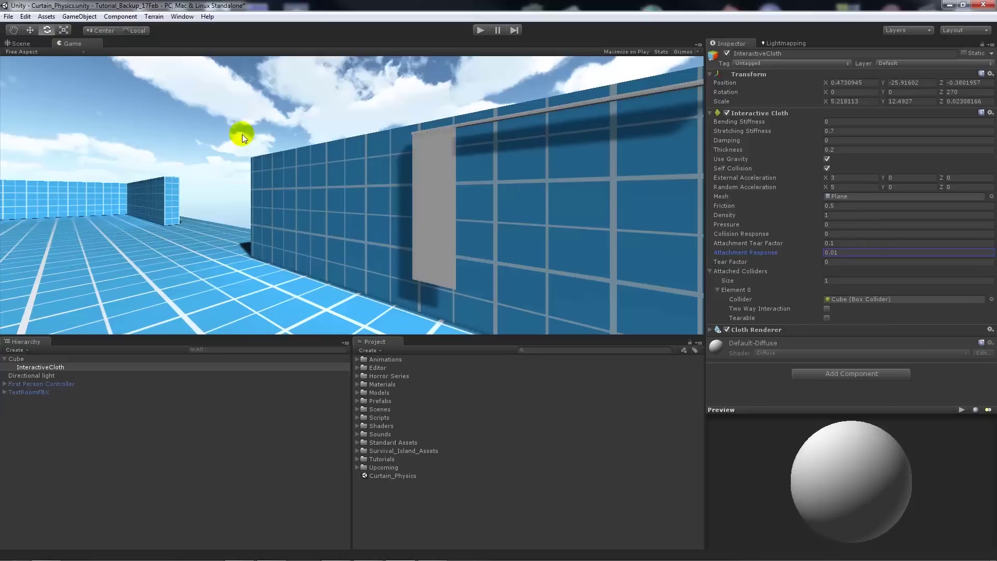
left_click(66, 31)
In the Scene view, try sliding the curtain along the rail with the Move tool, then undo
left_click(32, 45)
left_click(33, 31)
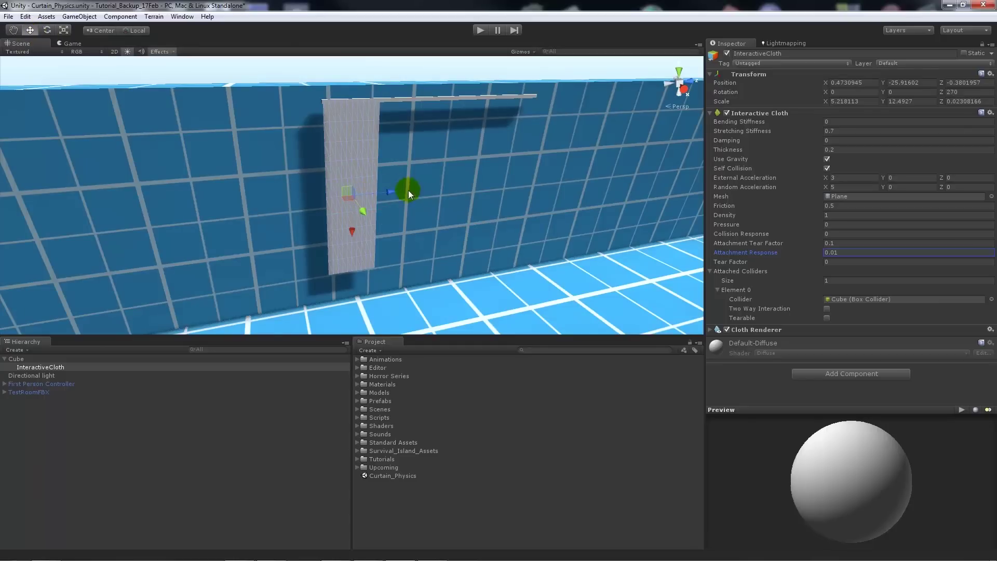
left_click_drag(385, 191, 522, 179)
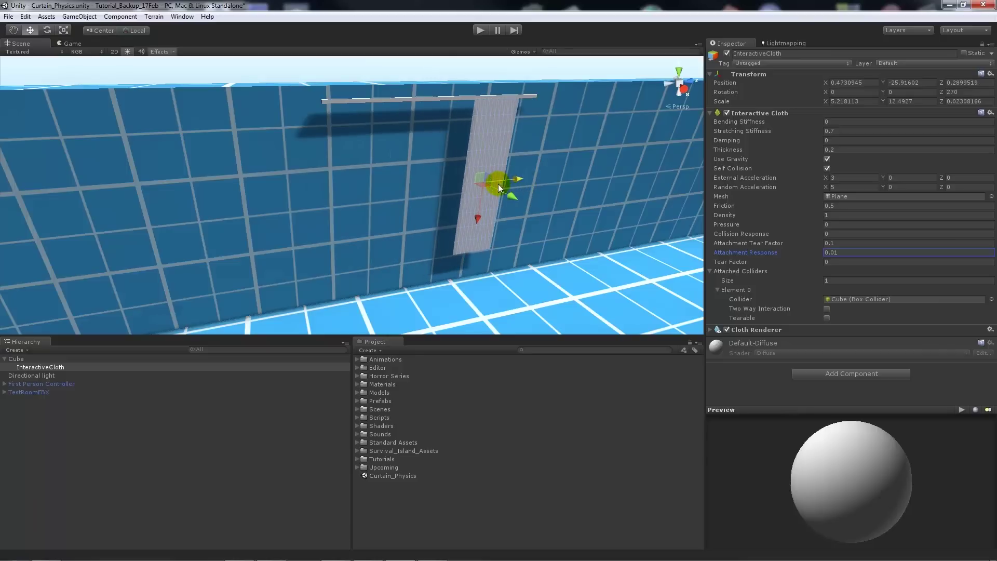
key("ctrl+z")
Duplicate the curtain, drag the copy to the rail's right end, and start Play mode
key("ctrl+d")
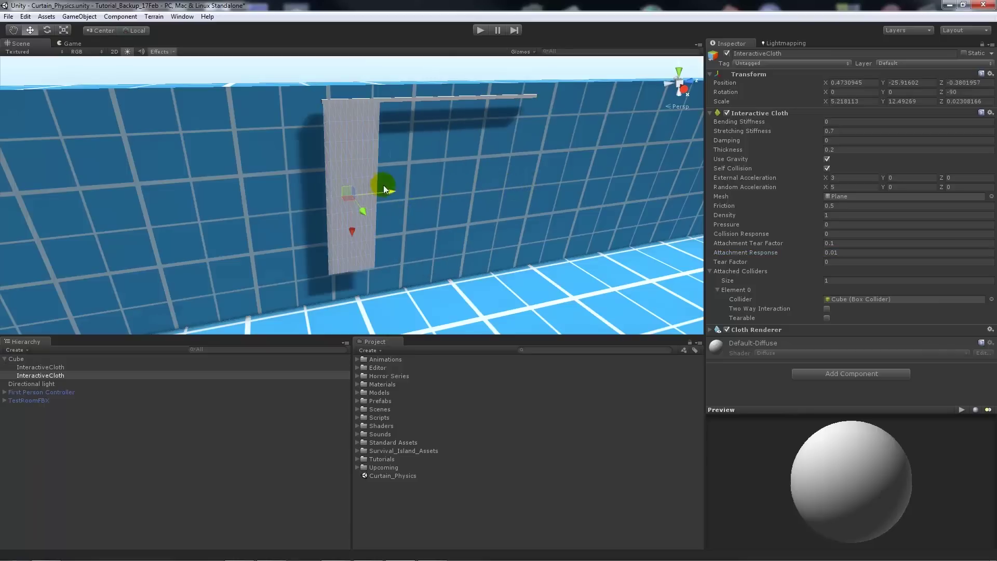
left_click_drag(384, 186, 551, 173)
left_click(480, 31)
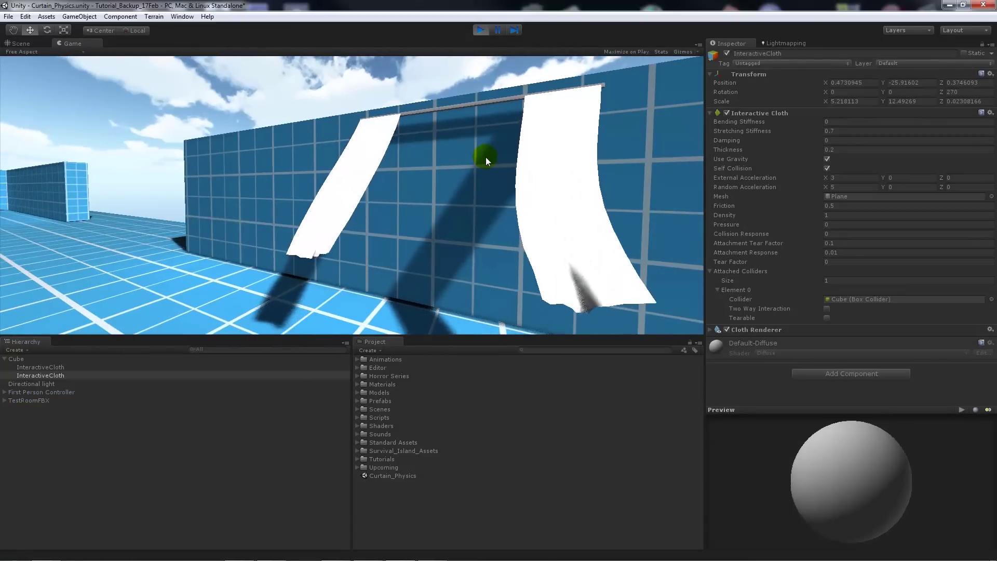
Walk the First Person Controller back, forth and sideways with WASD to watch both curtains sway
key("s")
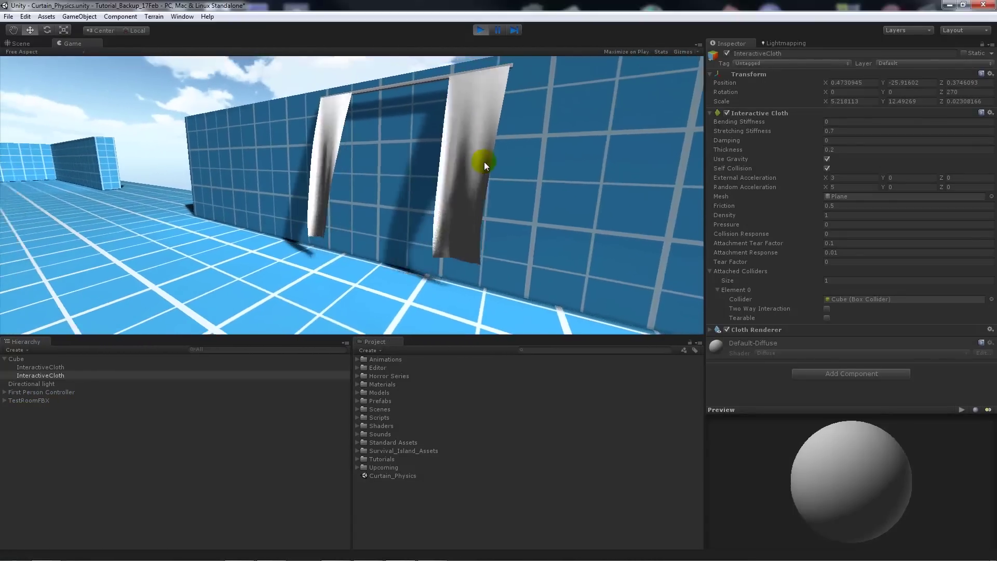
key("s")
key("a")
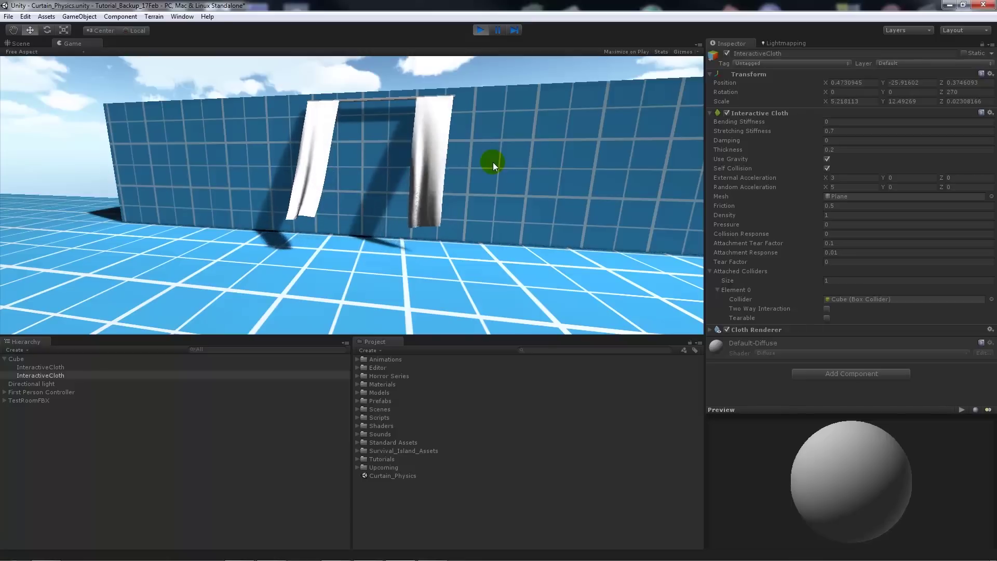
key("w")
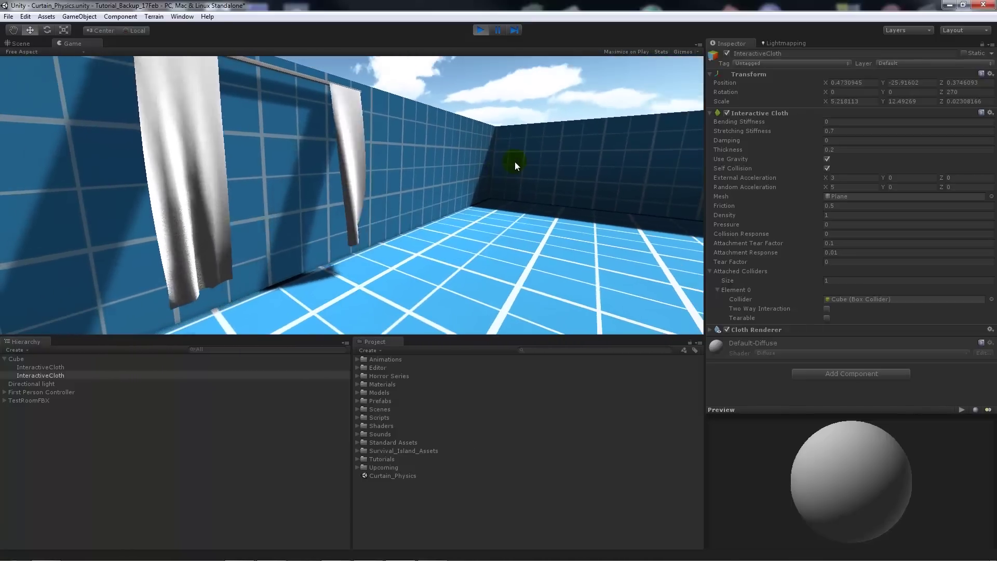
key("s")
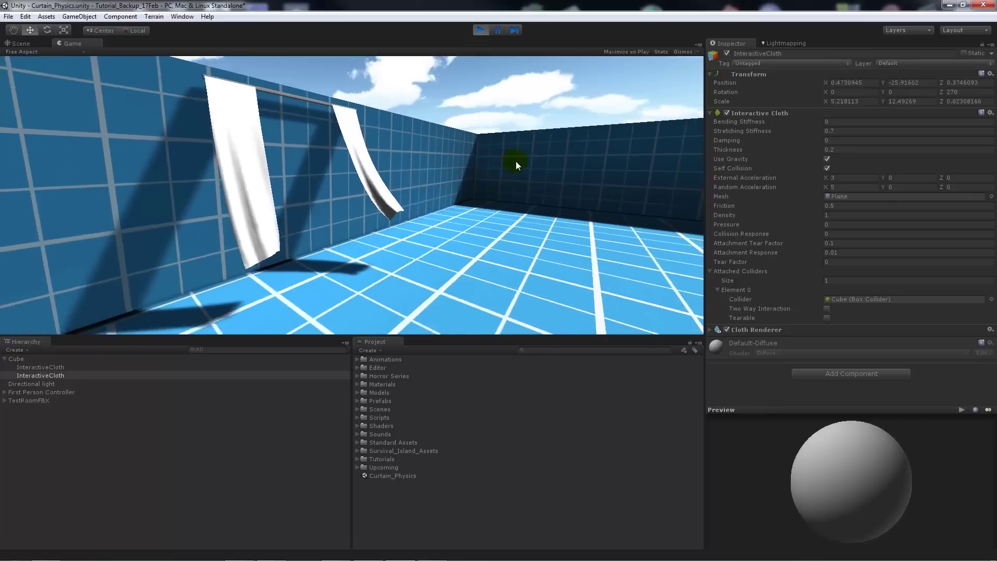
key("a")
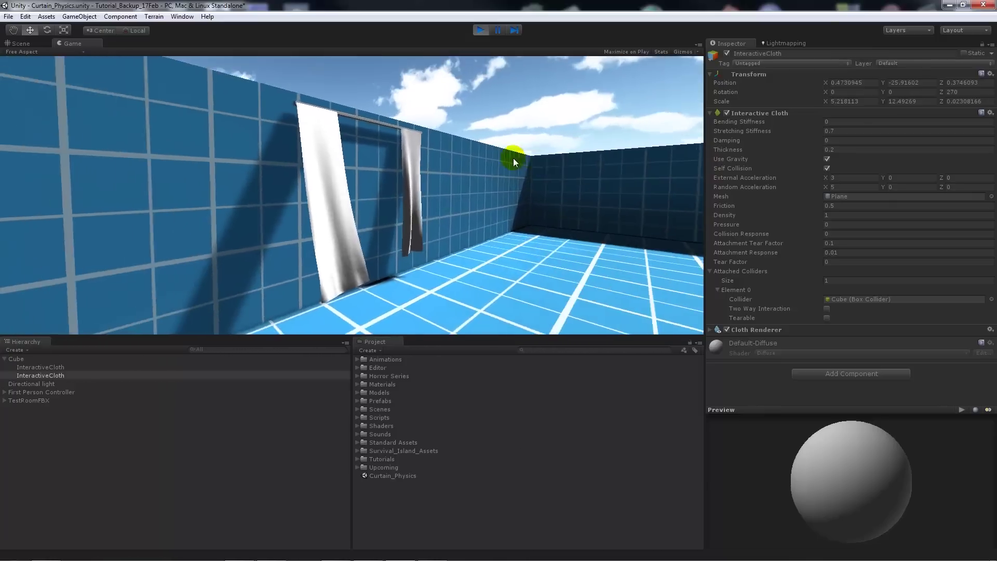
key("d")
key("s")
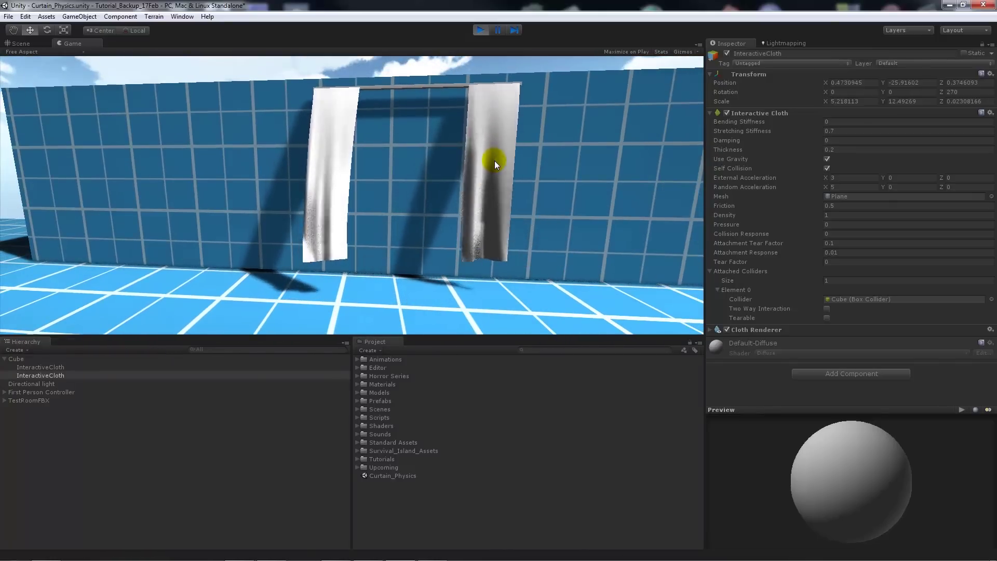
key("d")
key("s")
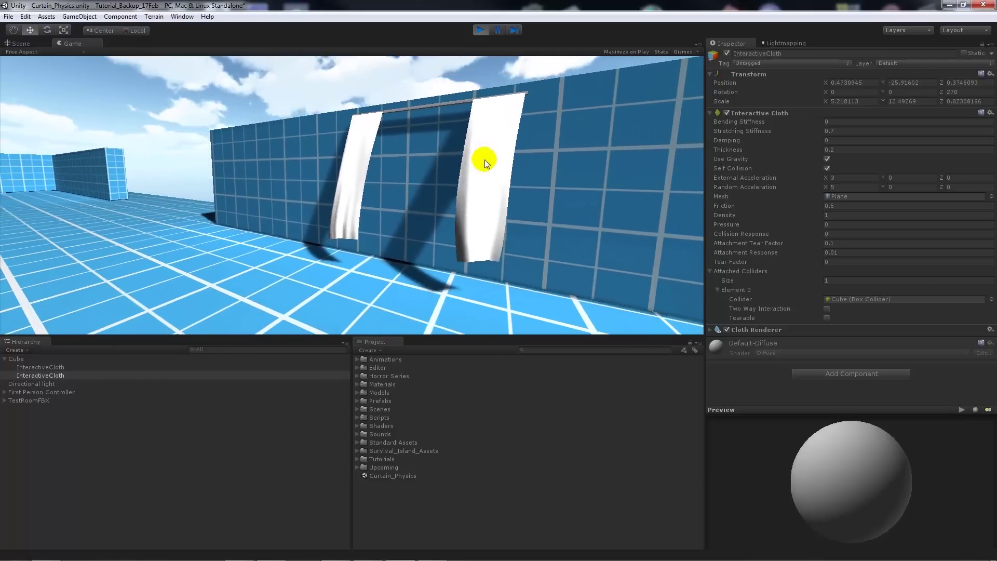
key("d")
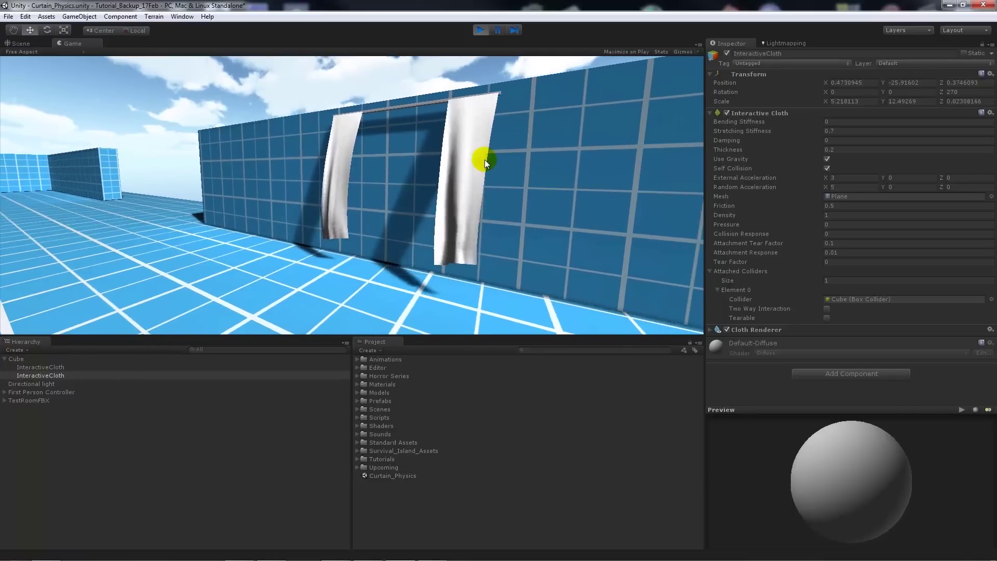
mouse_move(595, 173)
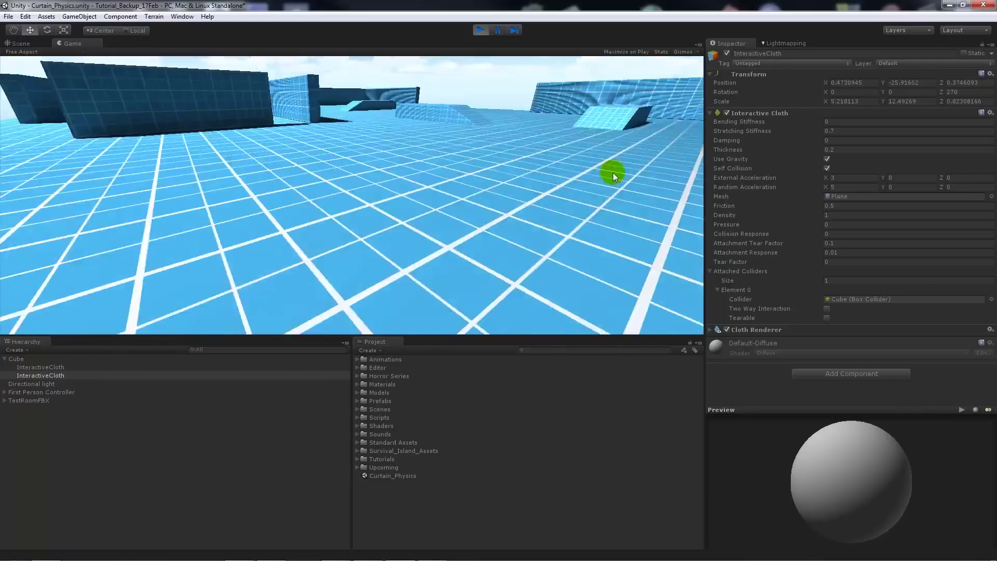
Stop Play mode, select the left curtain, and zoom in and back out in the Scene view
mouse_move(573, 35)
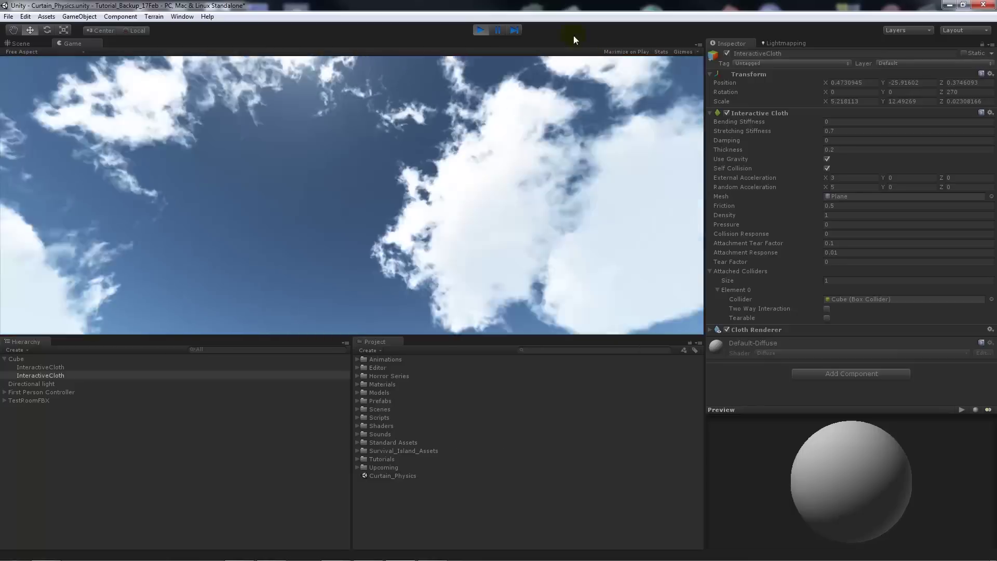
left_click(475, 30)
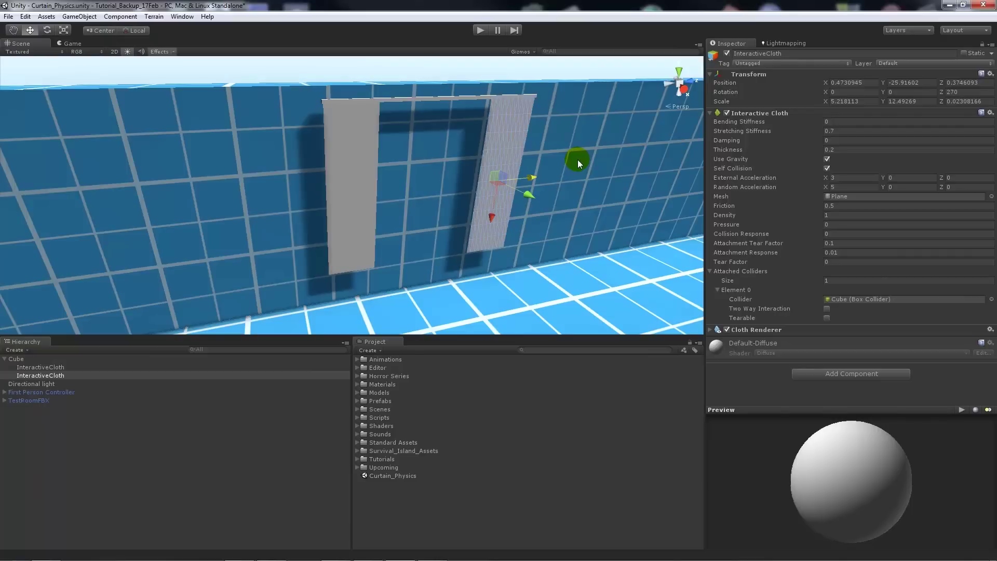
left_click(354, 173)
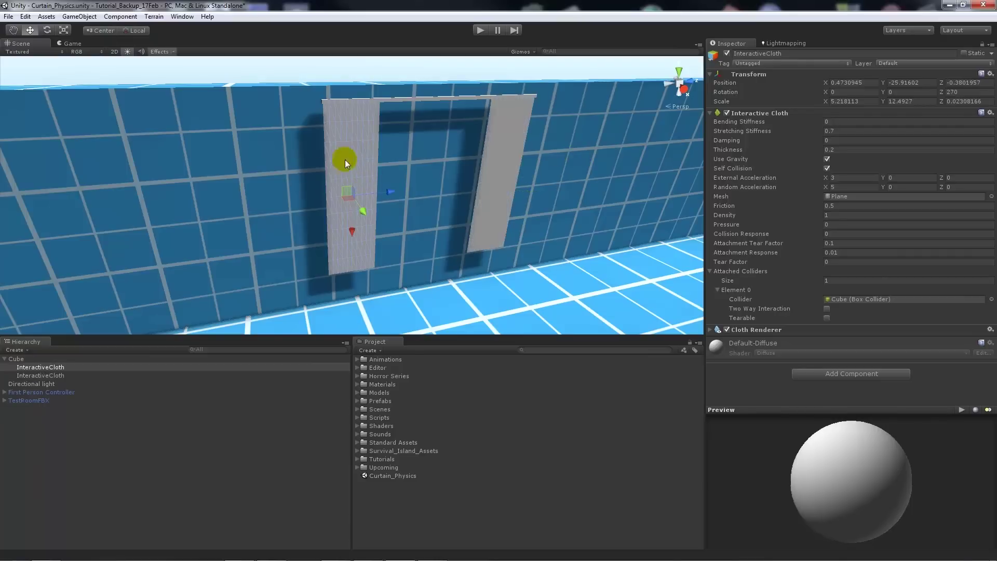
scroll(385, 158, "up", 5)
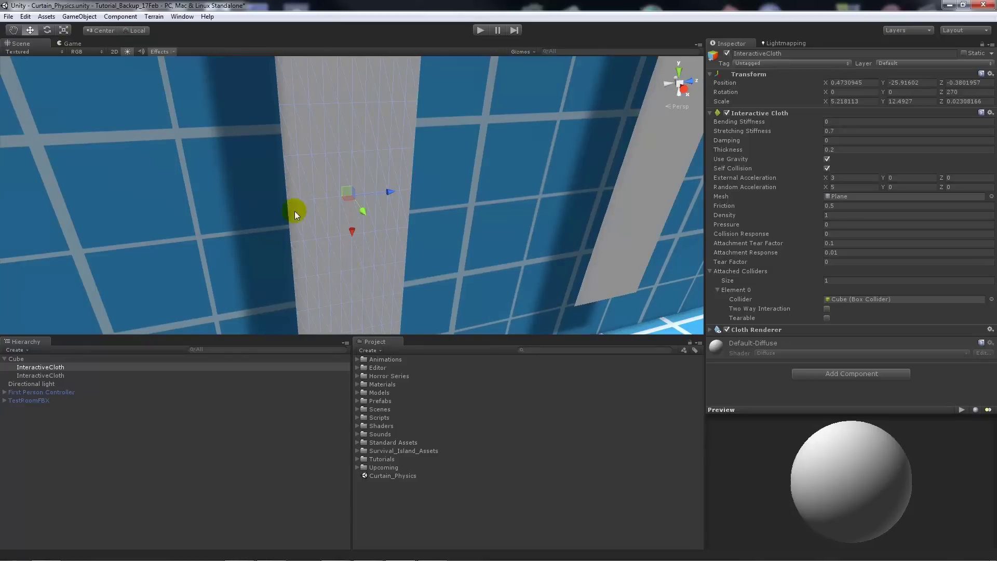
scroll(290, 189, "down", 5)
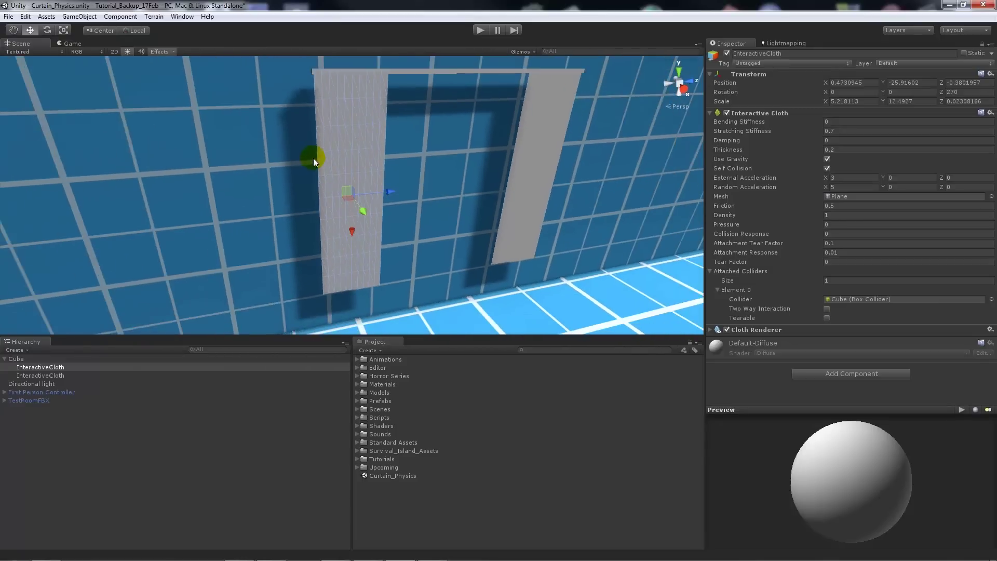